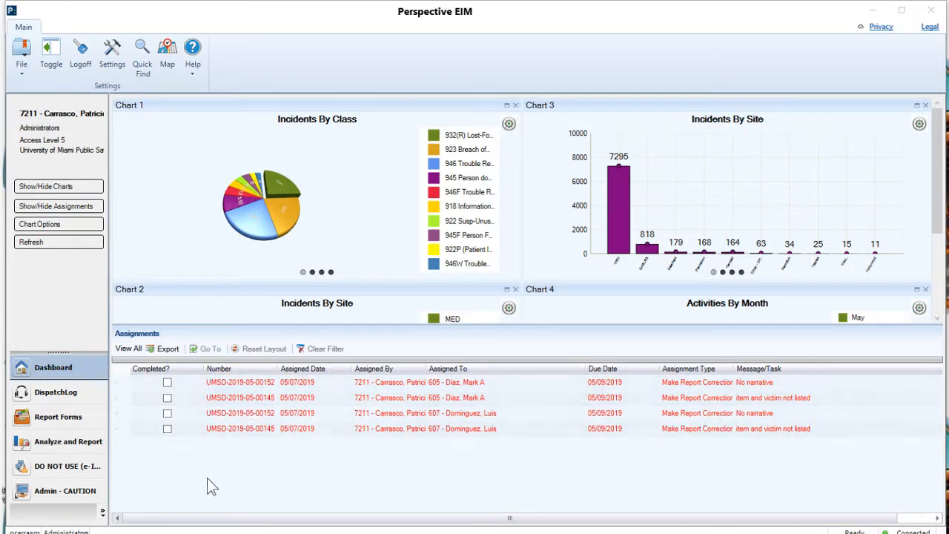
Step: Open the saved views of the Incidents report forms and add a new view named "Incidents at 3 or below"
left_click(50, 419)
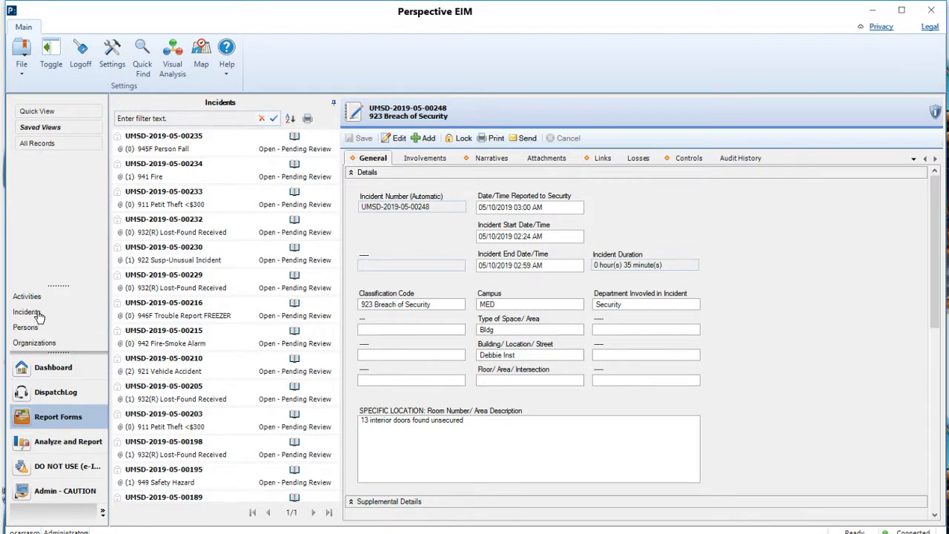
left_click(74, 309)
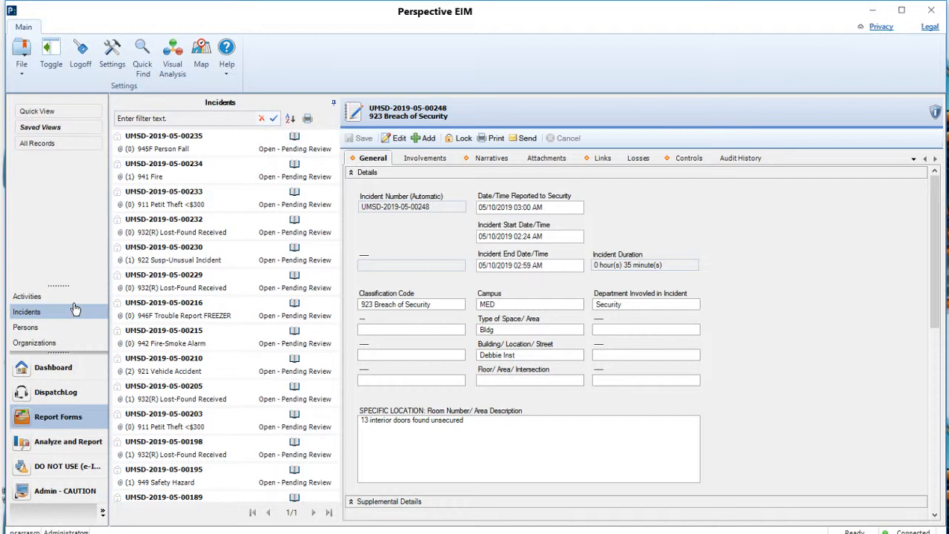
left_click(40, 127)
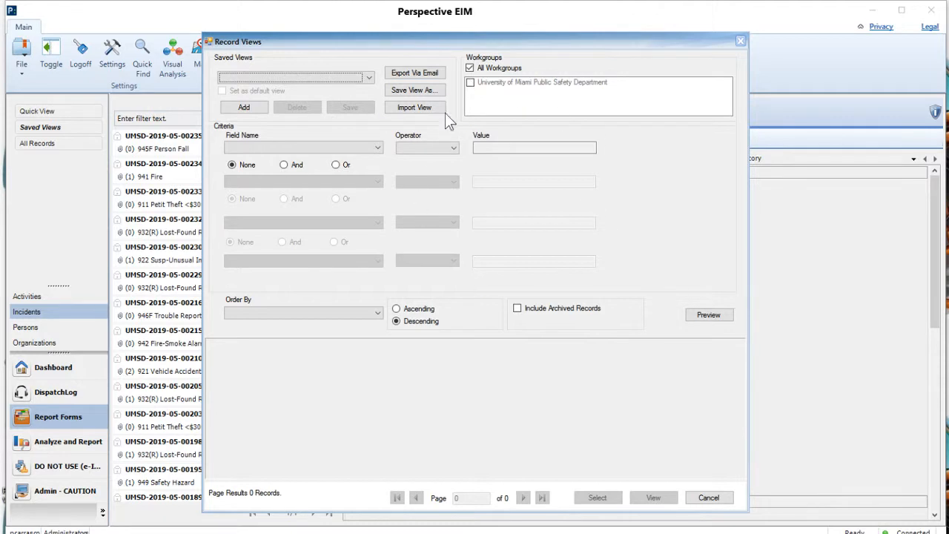
left_click(247, 108)
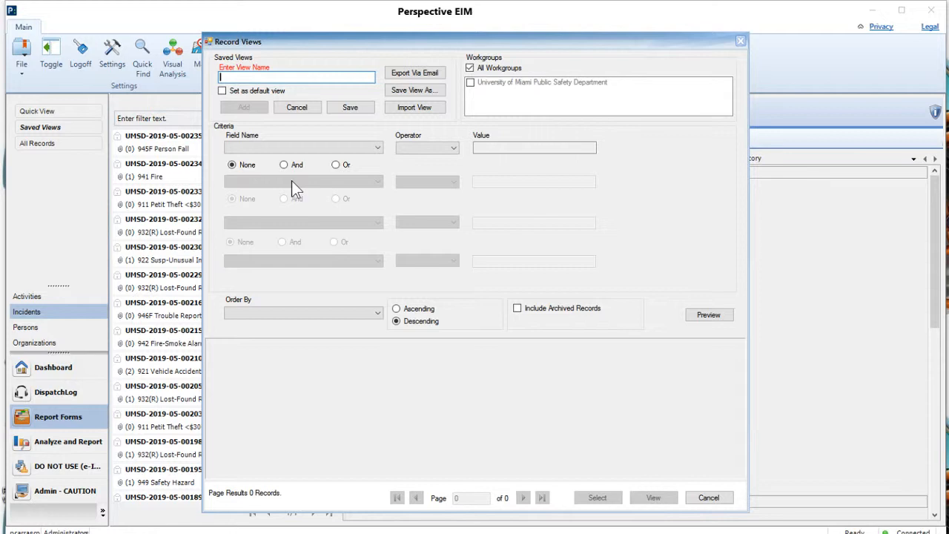
type("Incidents at 3 or below")
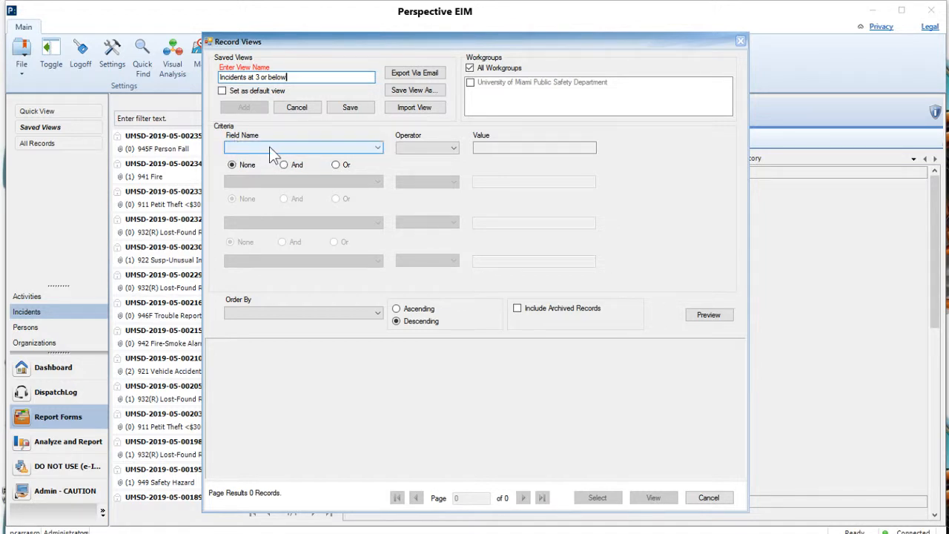
Step: Define the view's first criterion as Access Level <= Level 3 (Supervisors)
left_click(377, 148)
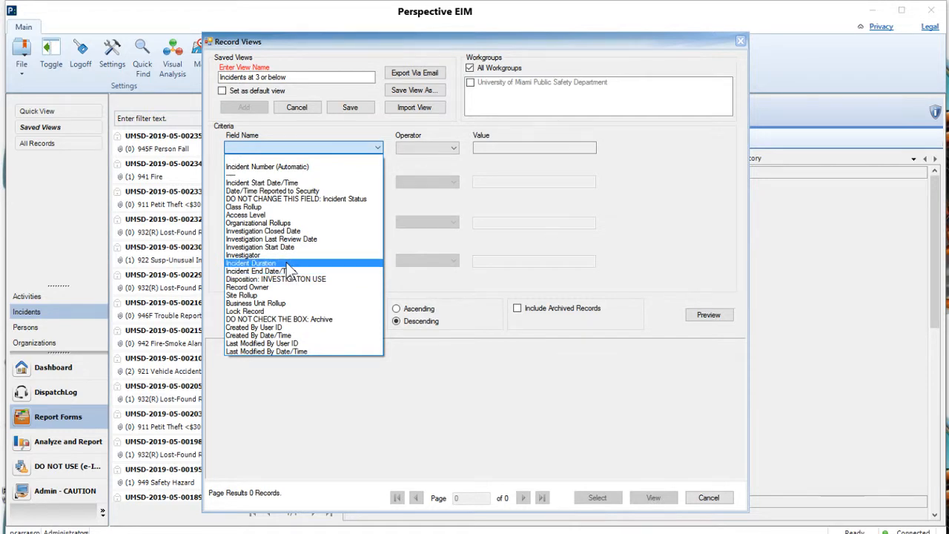
left_click(275, 215)
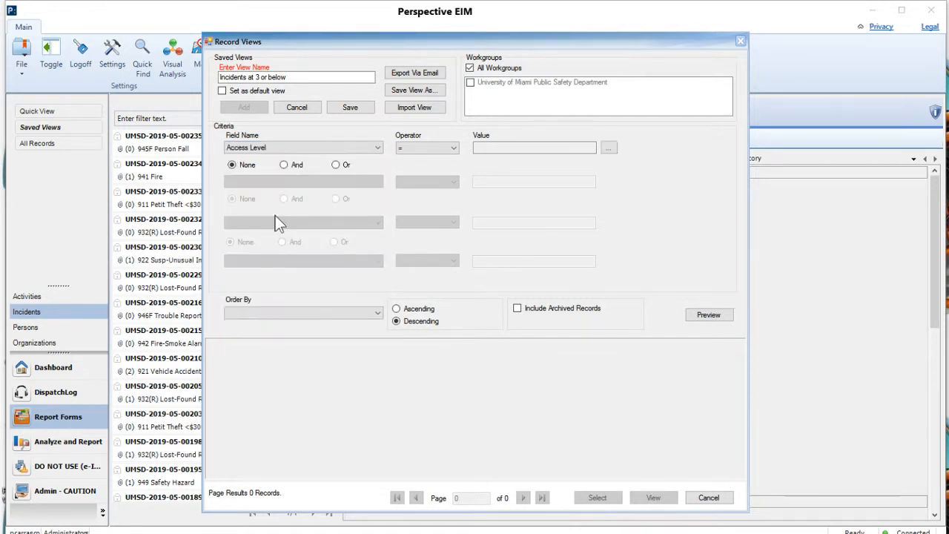
left_click(454, 148)
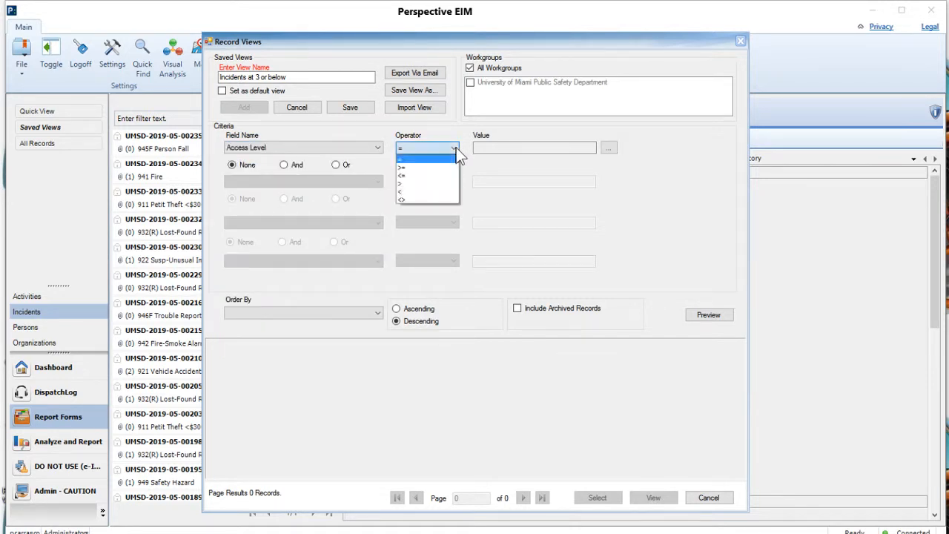
left_click(413, 175)
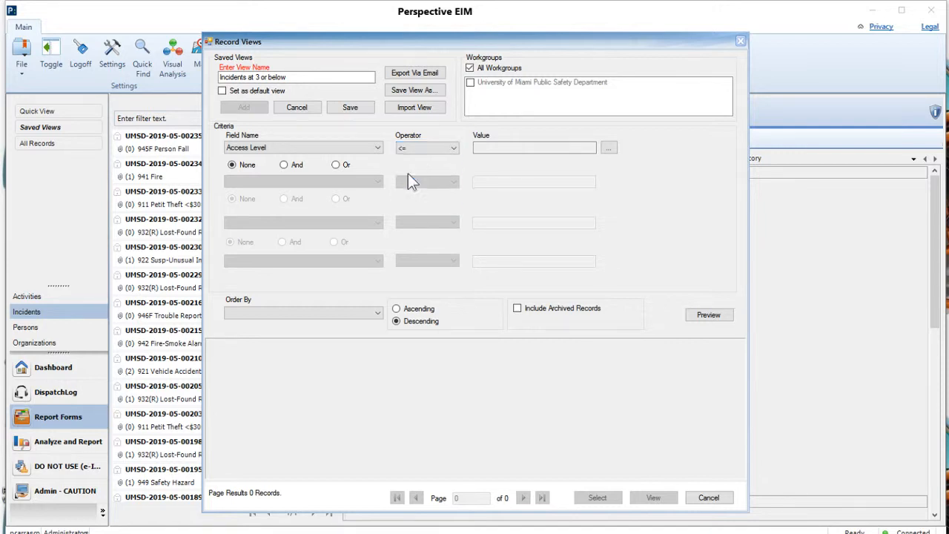
left_click(607, 147)
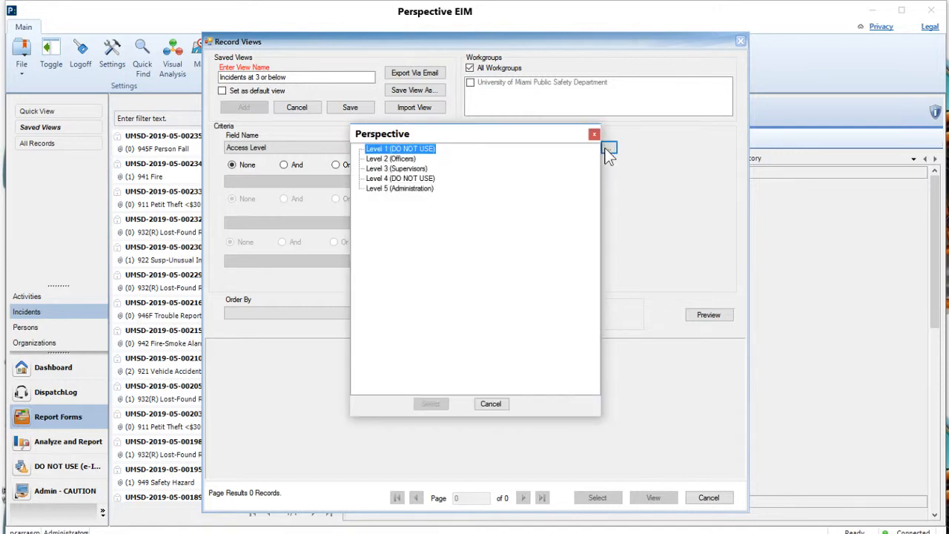
left_click(410, 169)
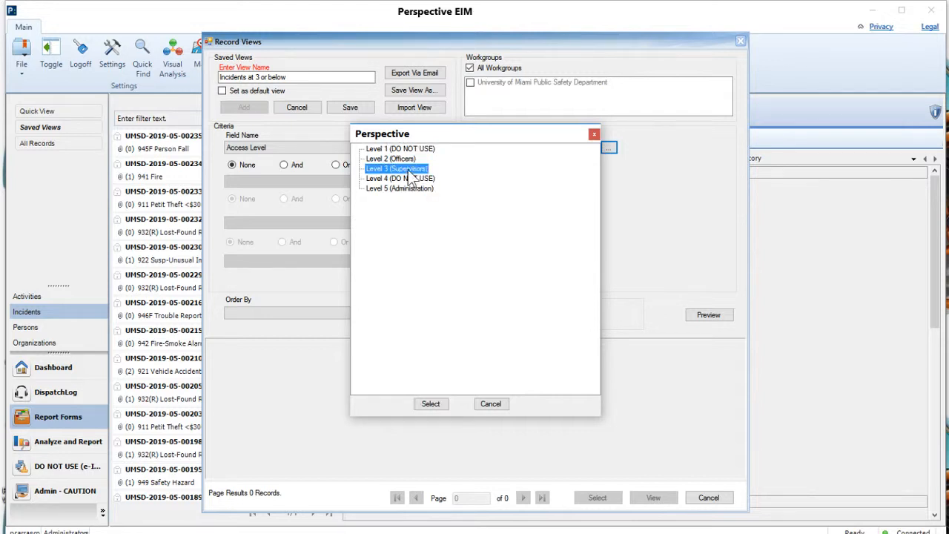
left_click(430, 403)
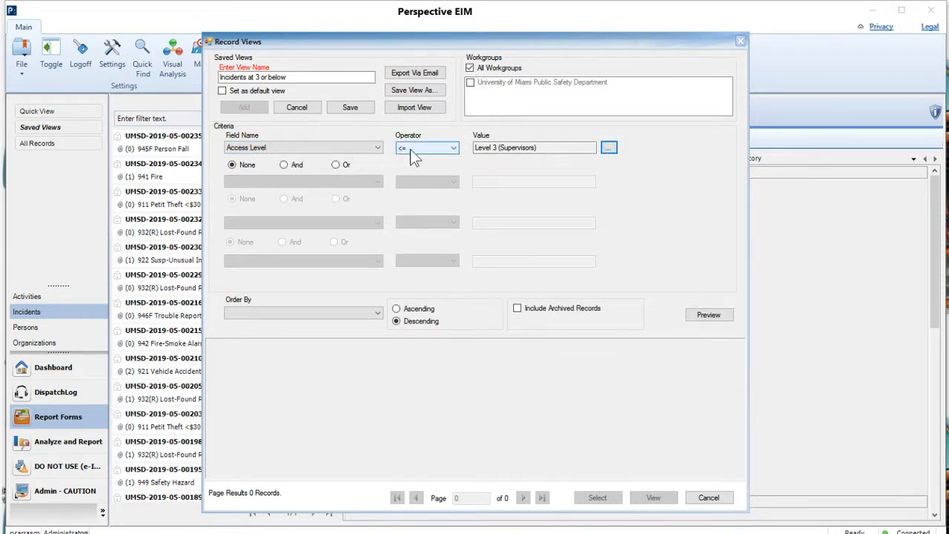
Step: Add a second criterion joined with And, using Date/Time Reported to Security with the >= operator
left_click(284, 165)
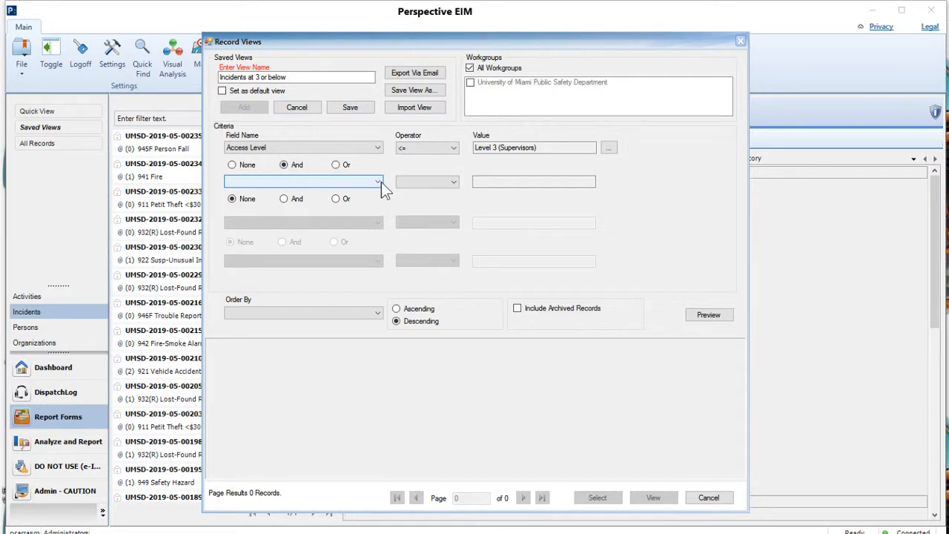
left_click(380, 181)
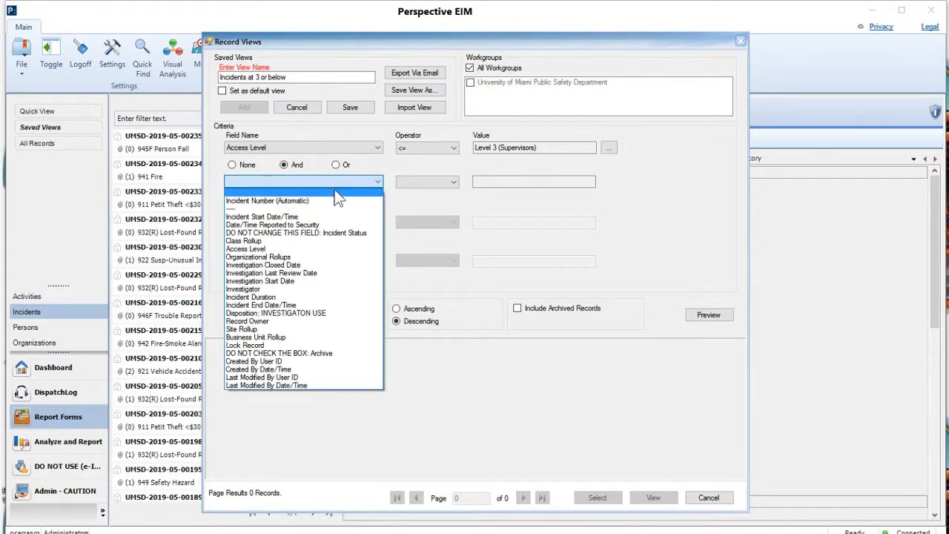
left_click(286, 225)
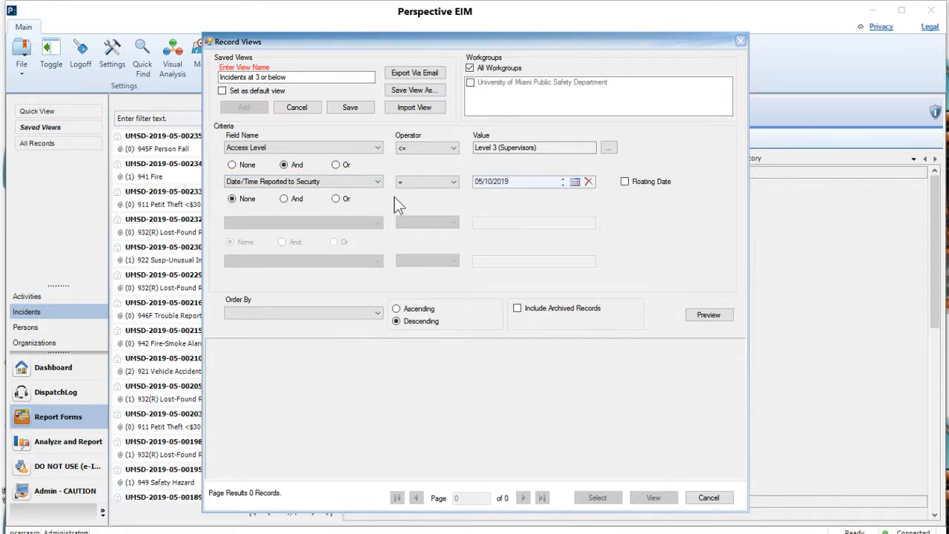
left_click(452, 180)
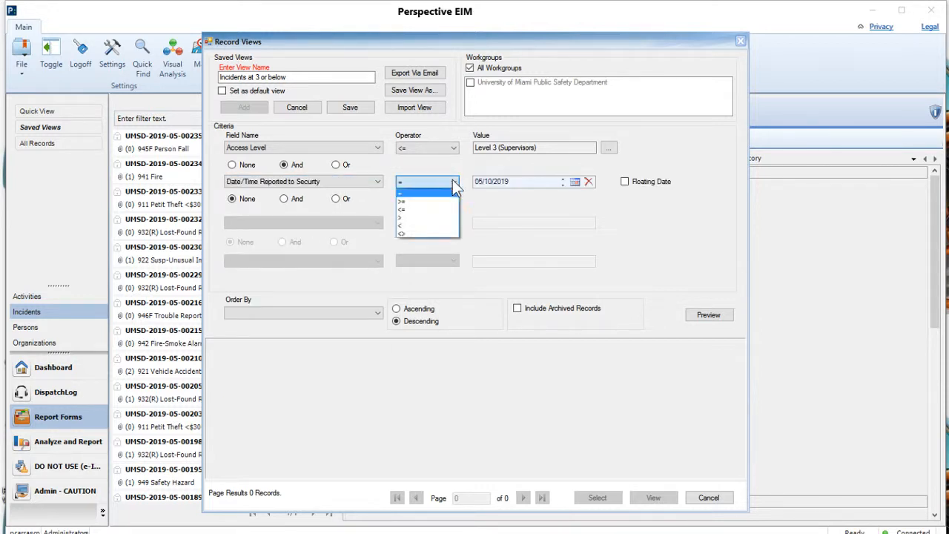
left_click(415, 202)
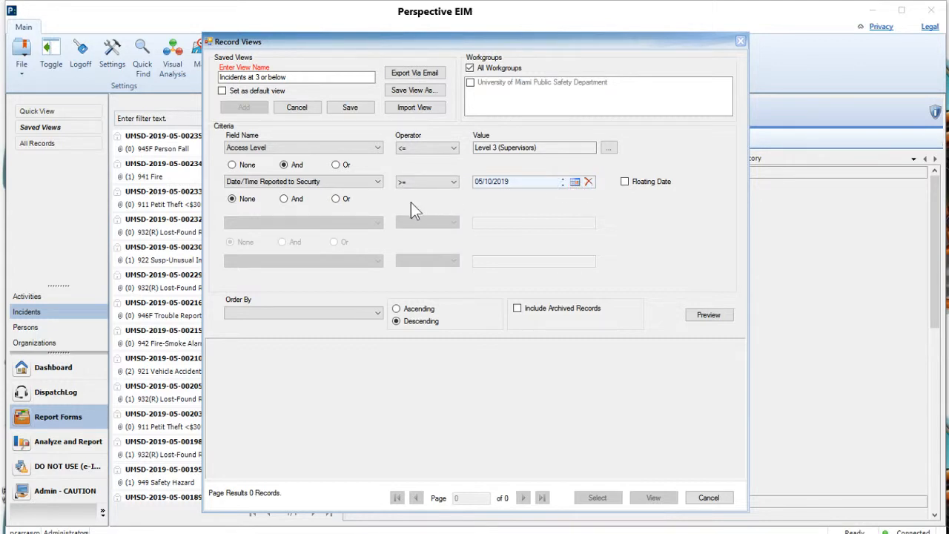
Step: Add a third criterion joined with And, using Date/Time Reported to Security with the <= operator
left_click(284, 199)
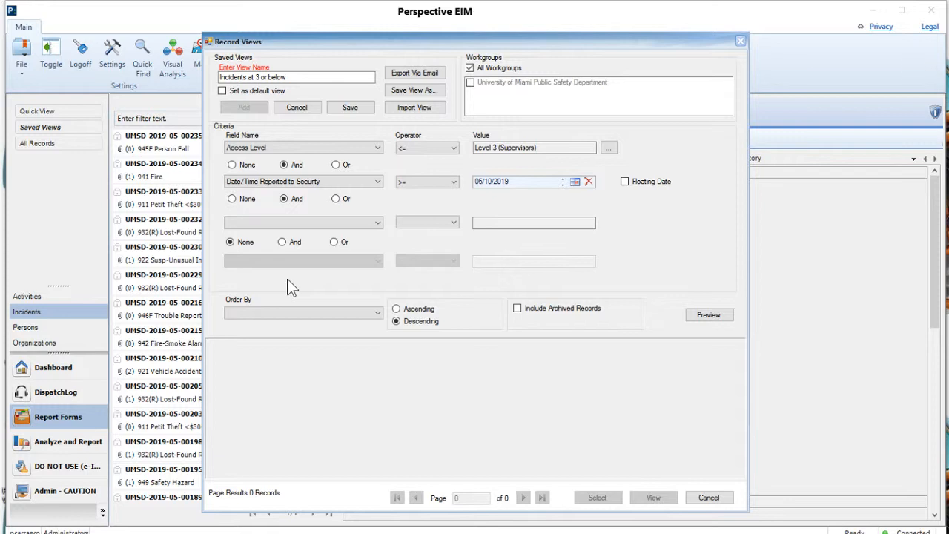
left_click(377, 222)
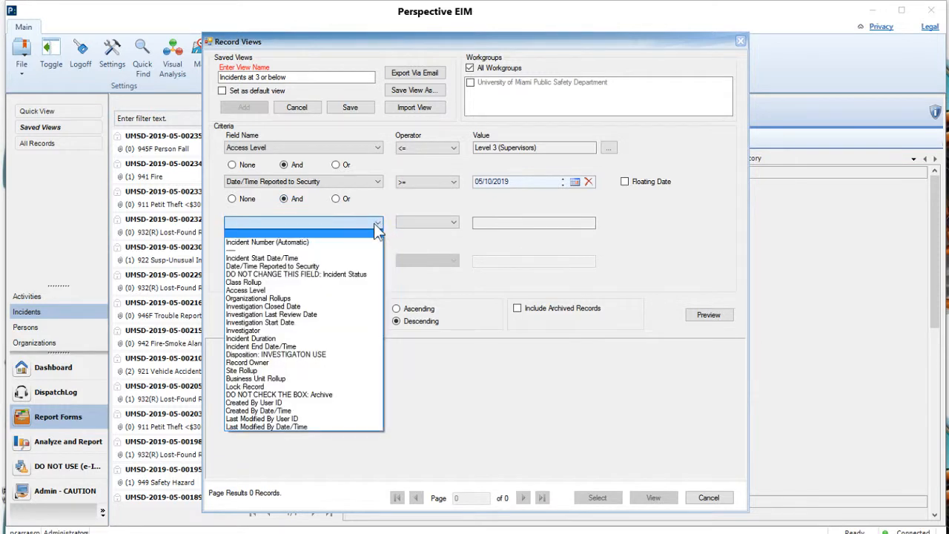
left_click(285, 267)
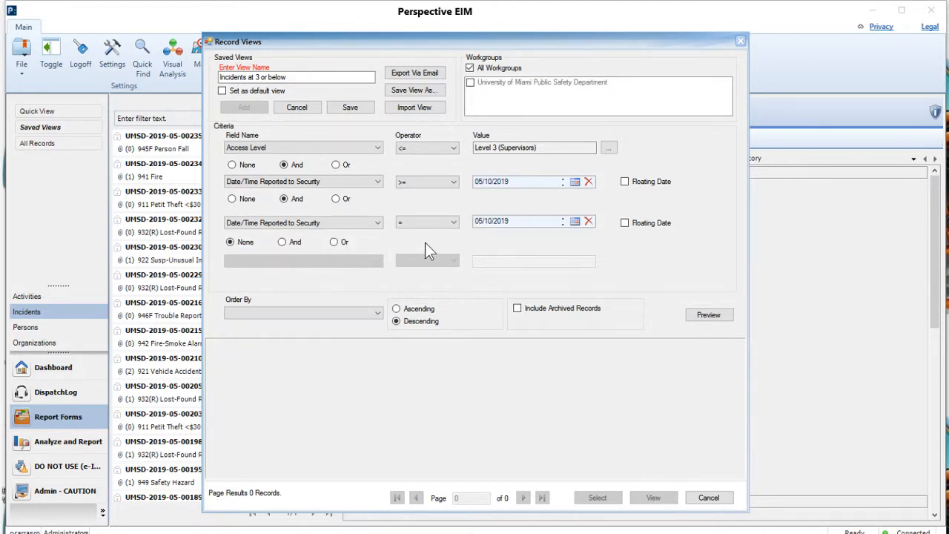
left_click(452, 222)
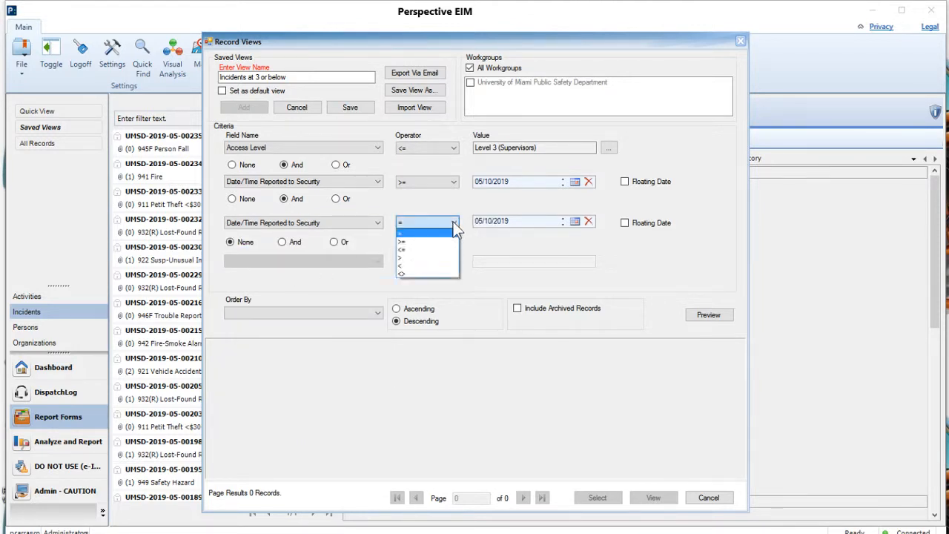
left_click(404, 250)
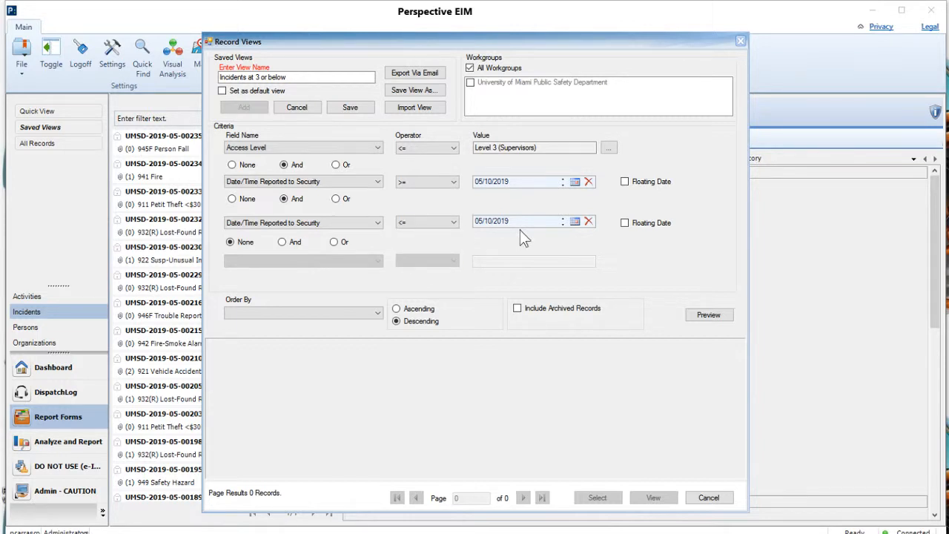
Step: Add a fourth criterion joined with And, requiring Incident Status = Open - Pending Review
left_click(282, 242)
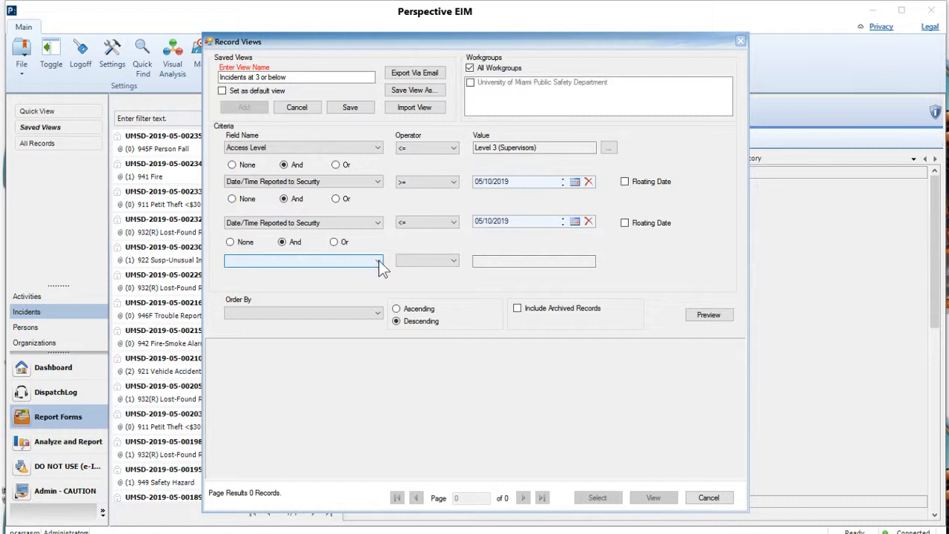
left_click(378, 263)
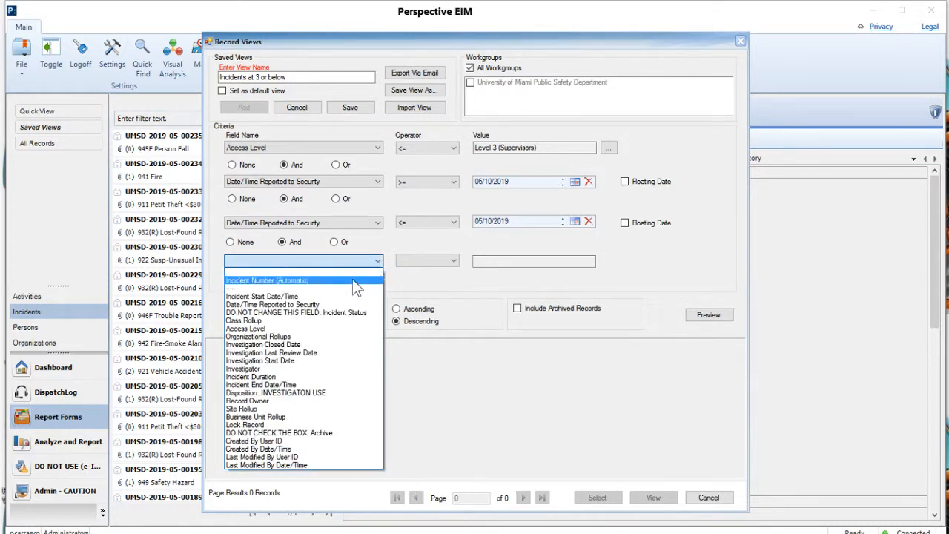
left_click(297, 316)
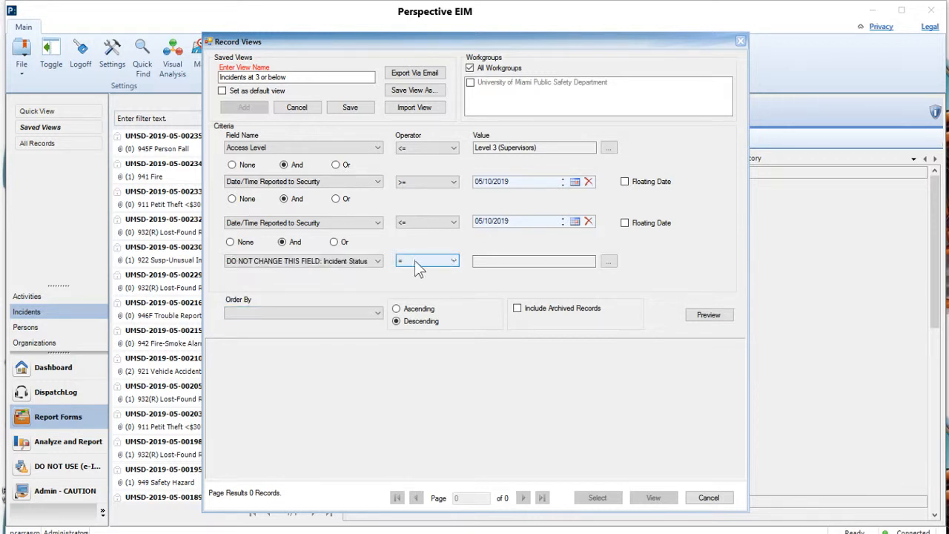
left_click(608, 261)
left_click(410, 160)
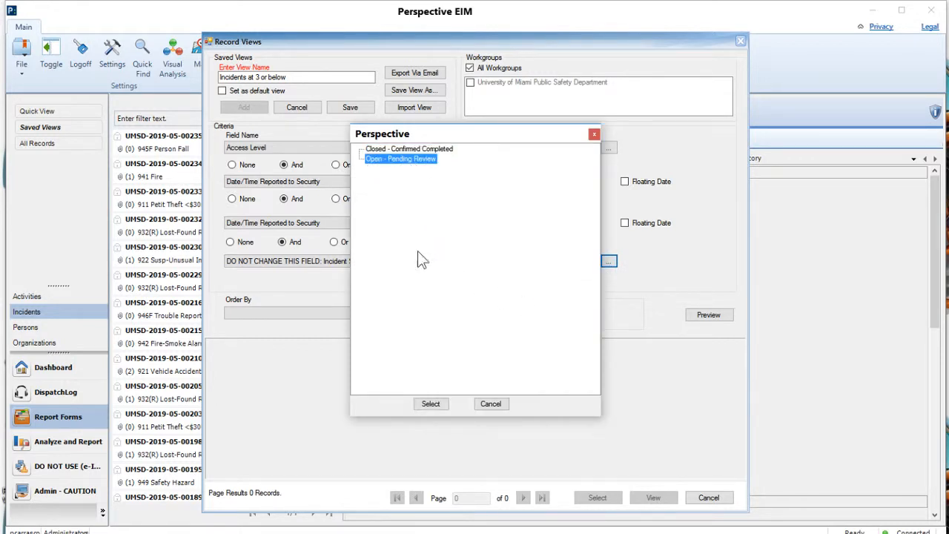
left_click(430, 403)
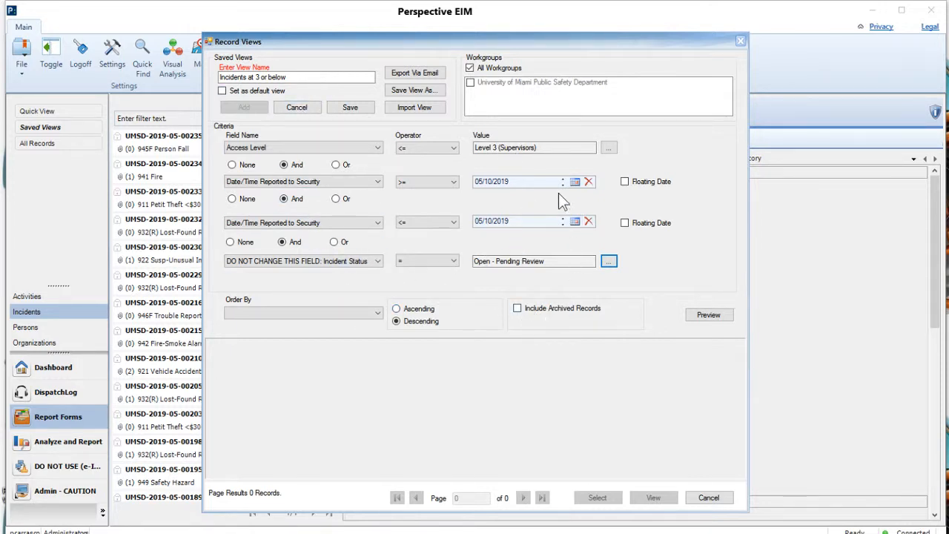
Step: Set the end date of the <= reported-date criterion to 05/31/2019
left_click(574, 221)
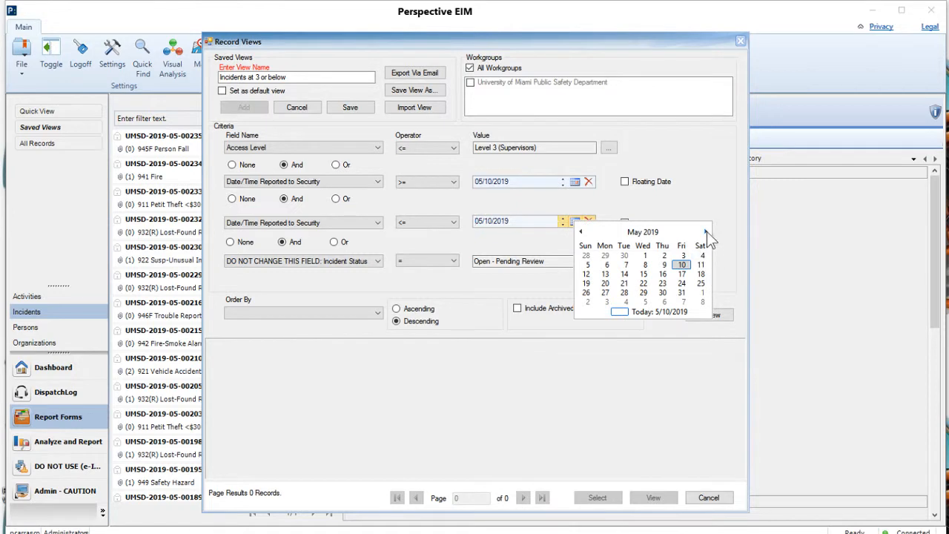
left_click(705, 232)
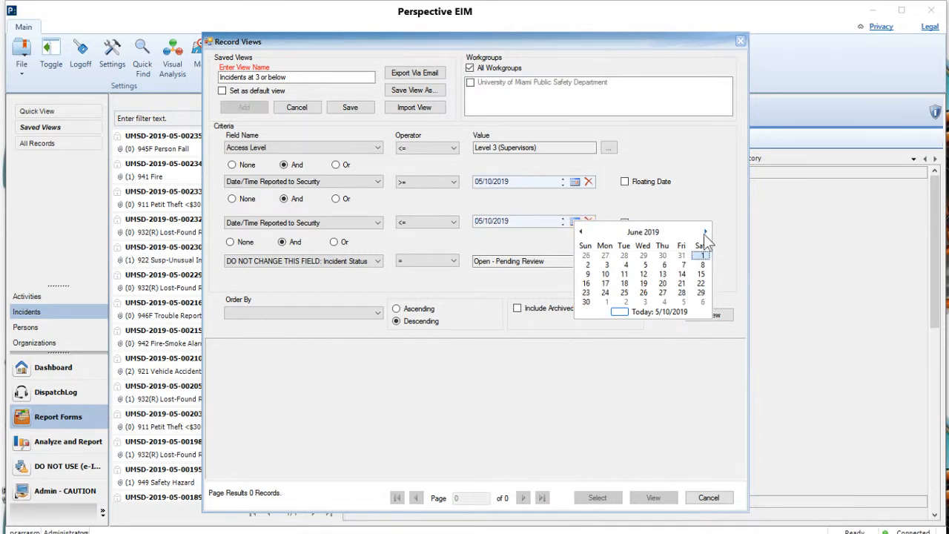
left_click(580, 232)
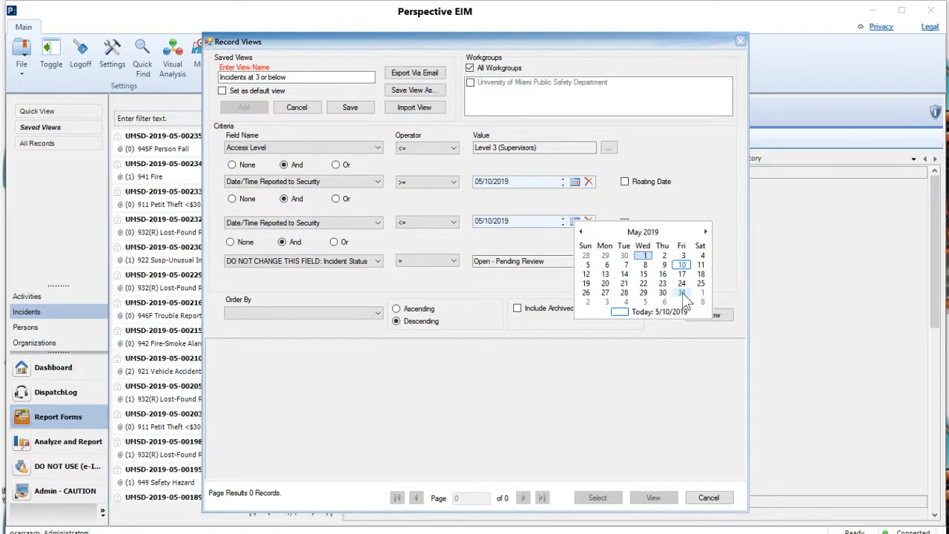
left_click(681, 293)
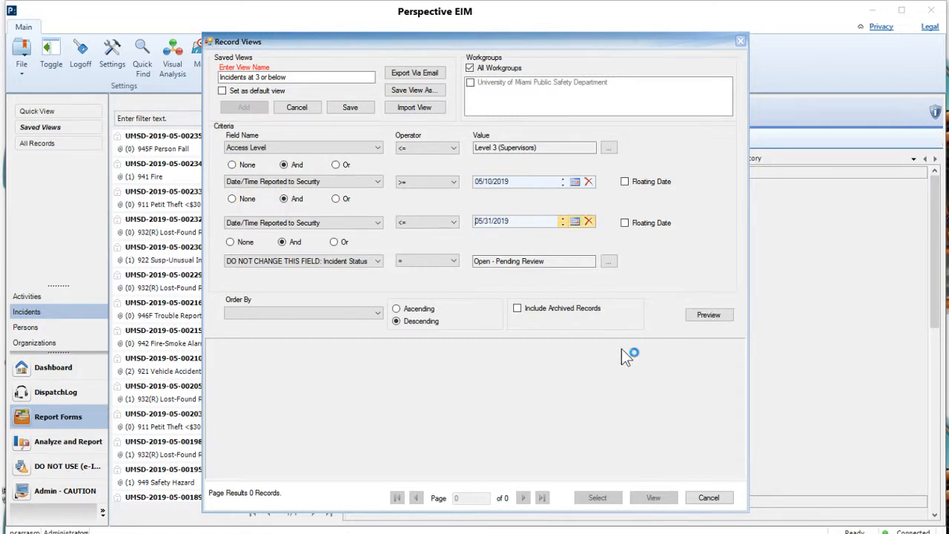
Step: Set the start date of the >= reported-date criterion to 01/01/2019 and save the view
left_click(575, 182)
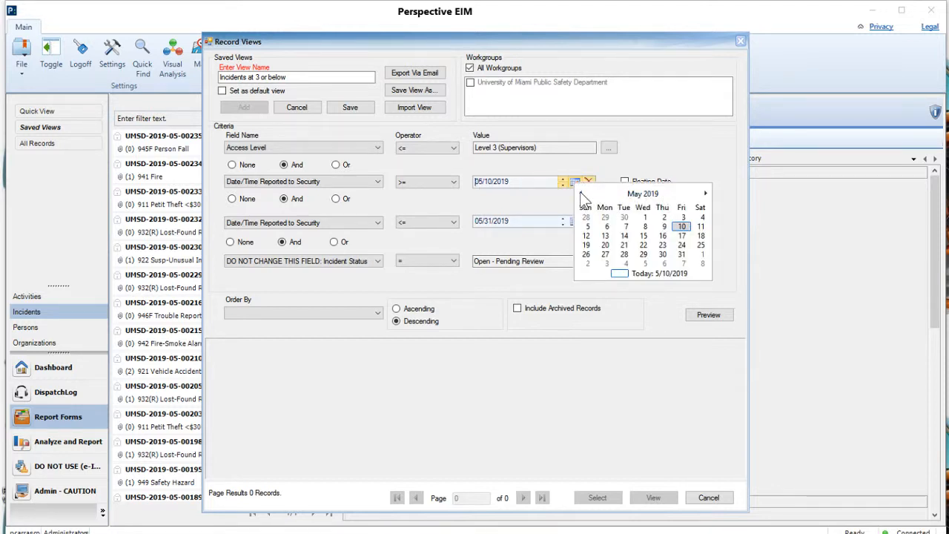
left_click(581, 194)
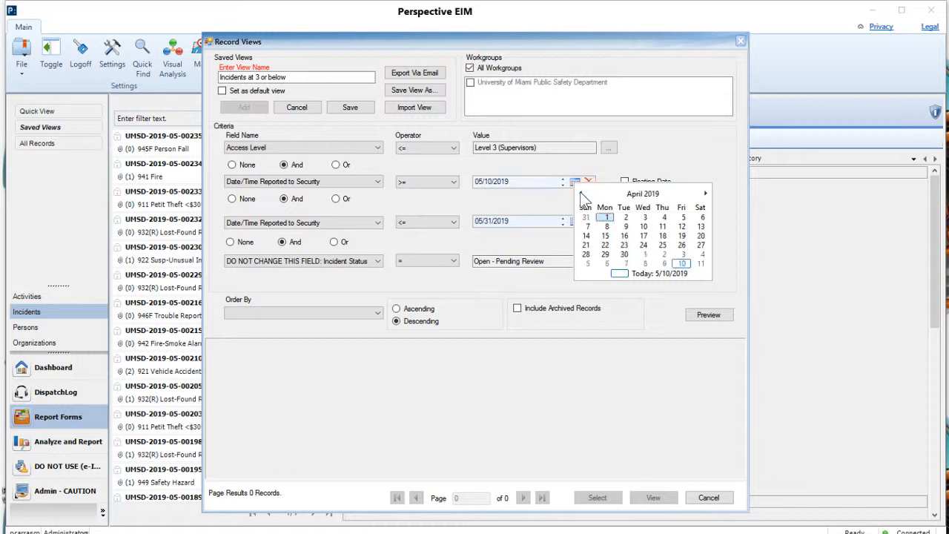
left_click(581, 193)
left_click(581, 193)
left_click(581, 193)
left_click(625, 217)
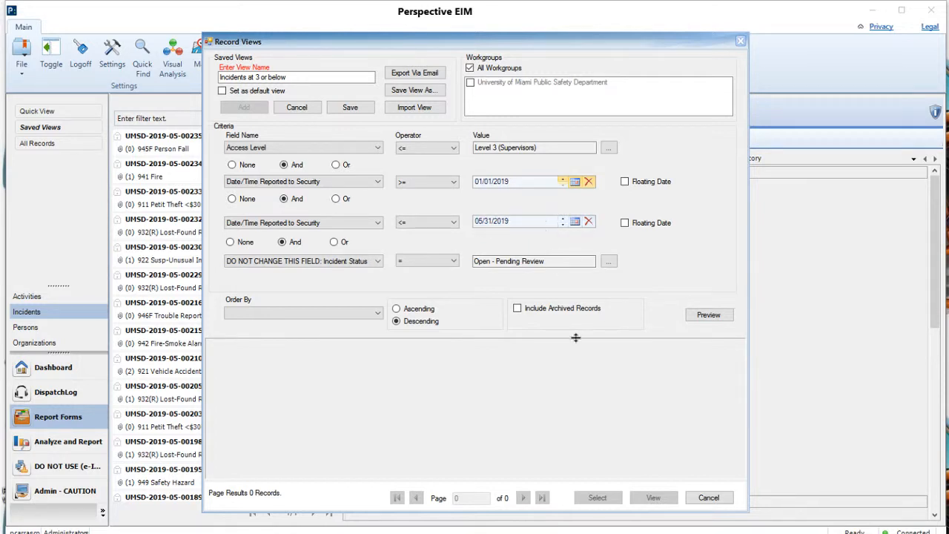
left_click(350, 109)
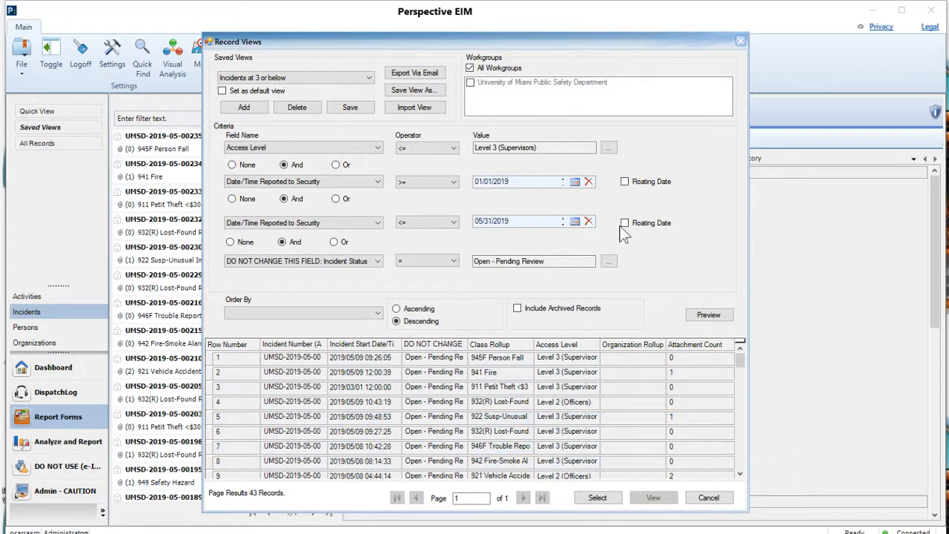
Step: Close the view editor and apply the saved view "Incidents at 3 or below" to the incident list
left_click(740, 43)
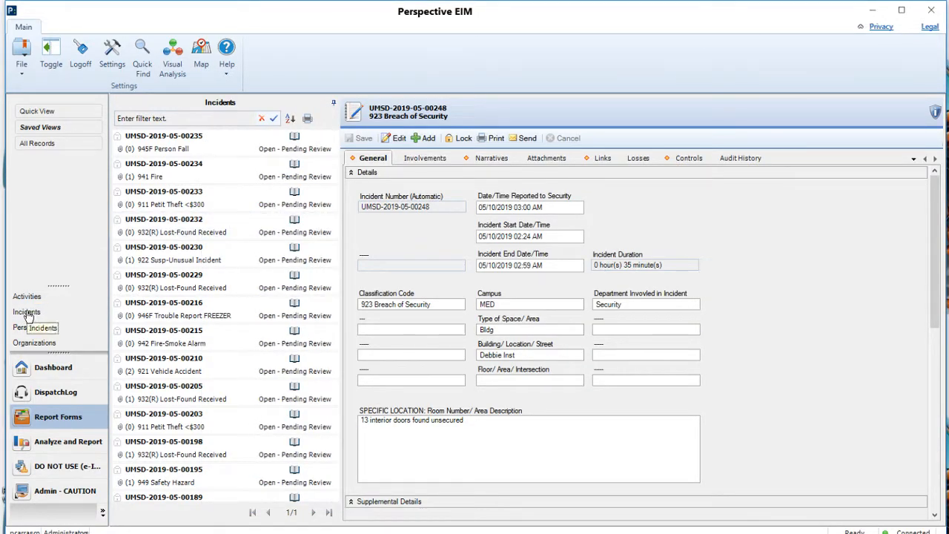
left_click(42, 128)
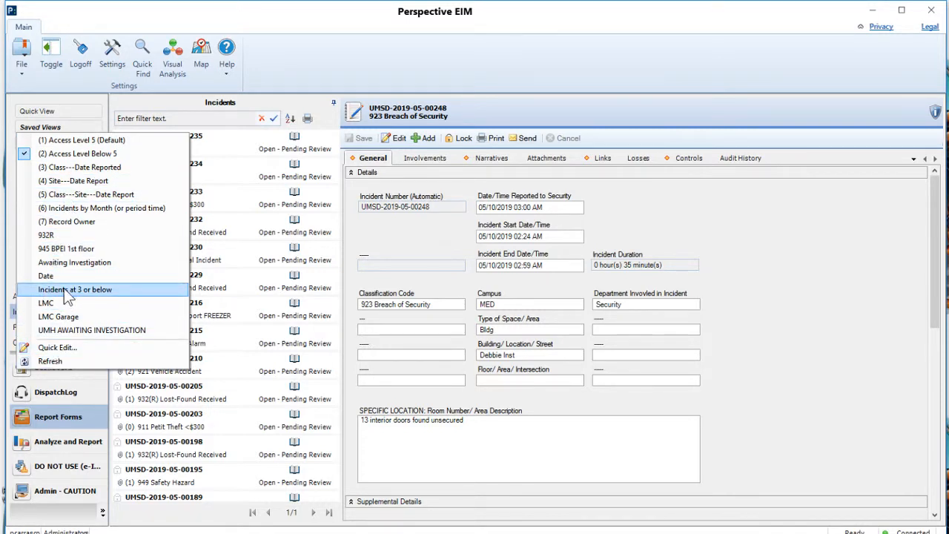
left_click(87, 290)
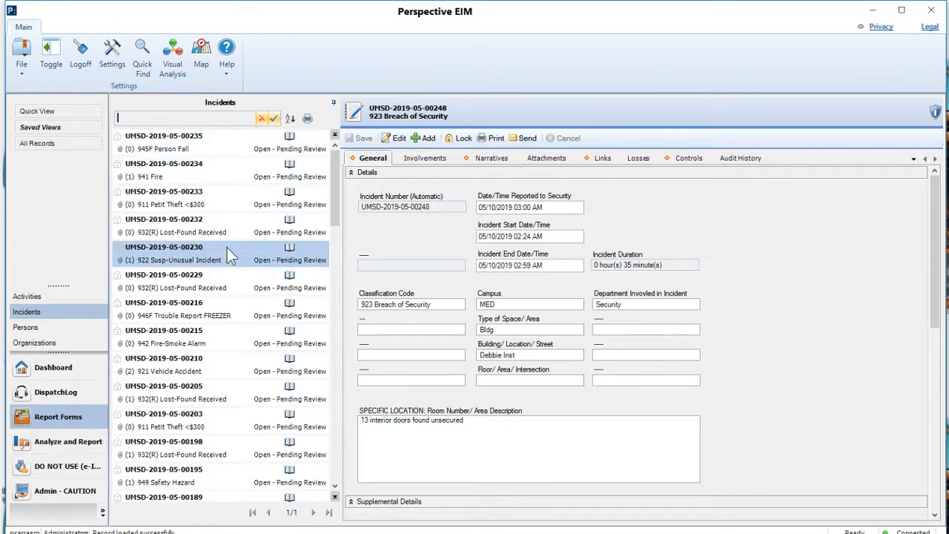
scroll(233, 256, "down", 5)
scroll(229, 298, "down", 5)
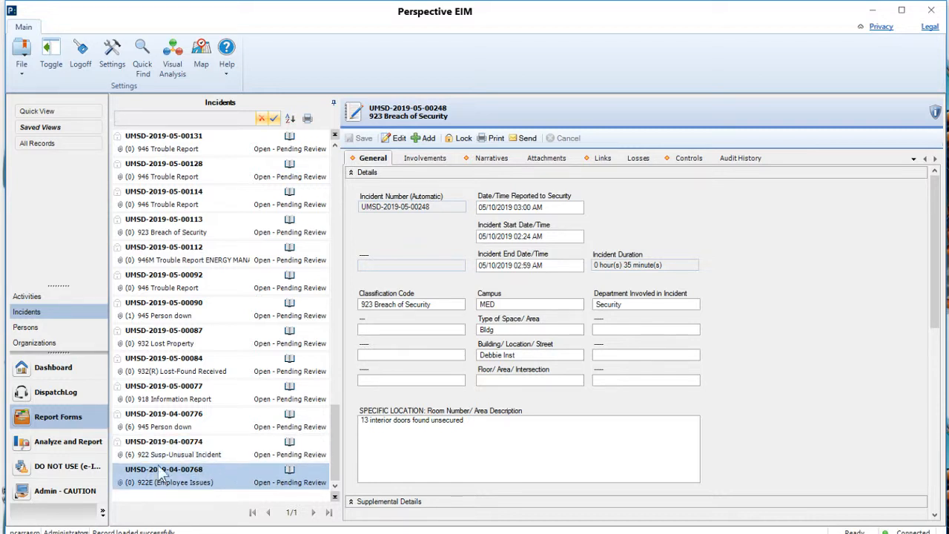
left_click(224, 473)
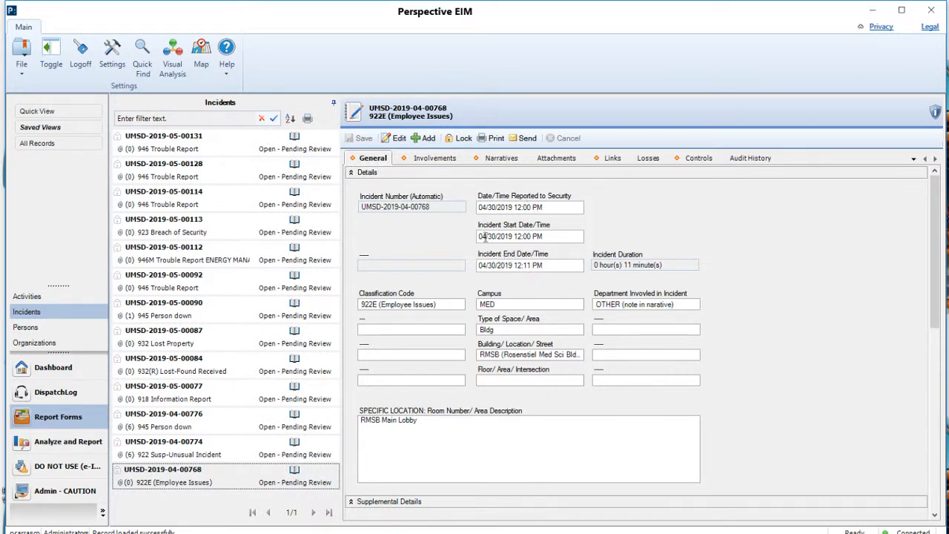
left_click_drag(481, 236, 553, 239)
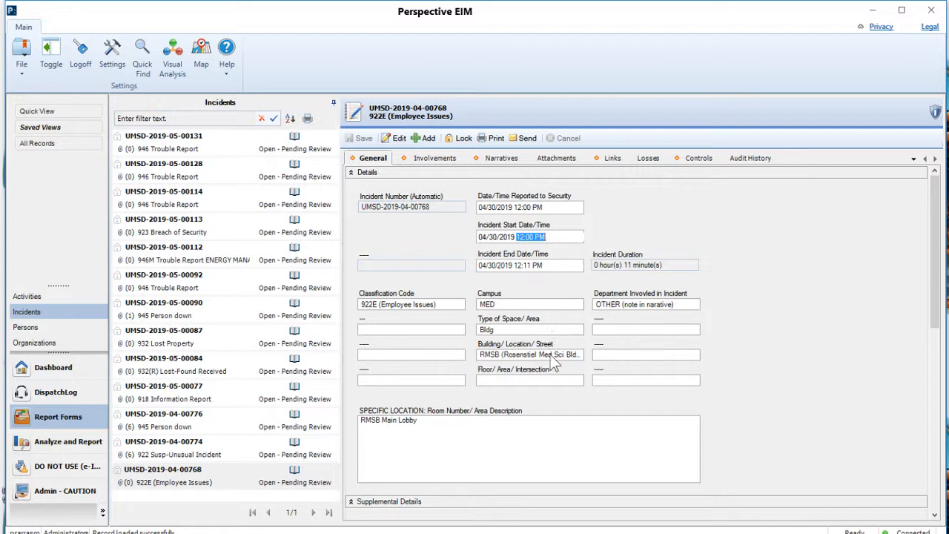
left_click(506, 158)
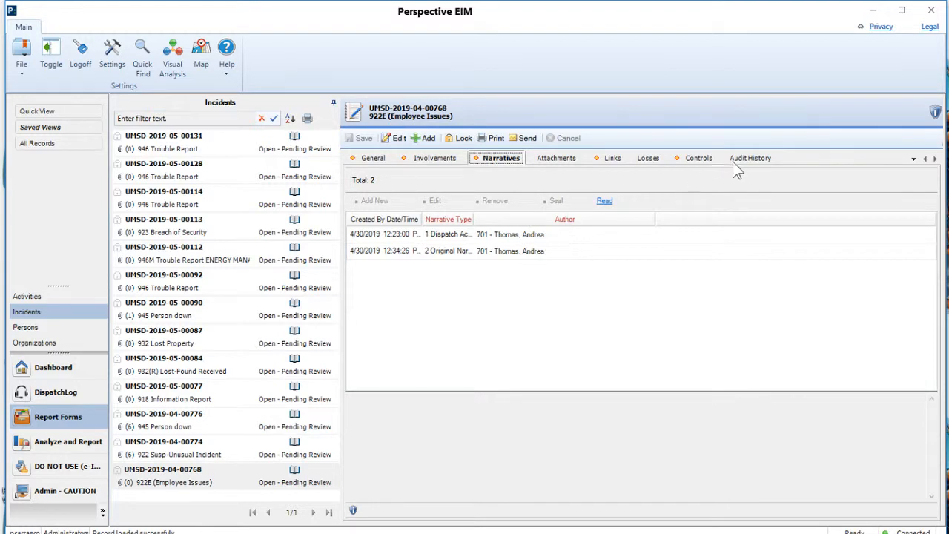
left_click(698, 159)
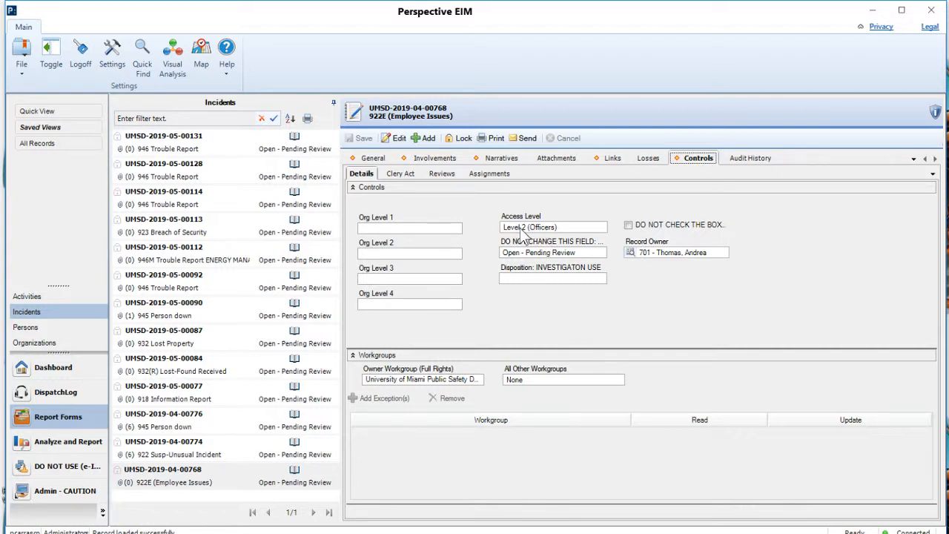
left_click(490, 172)
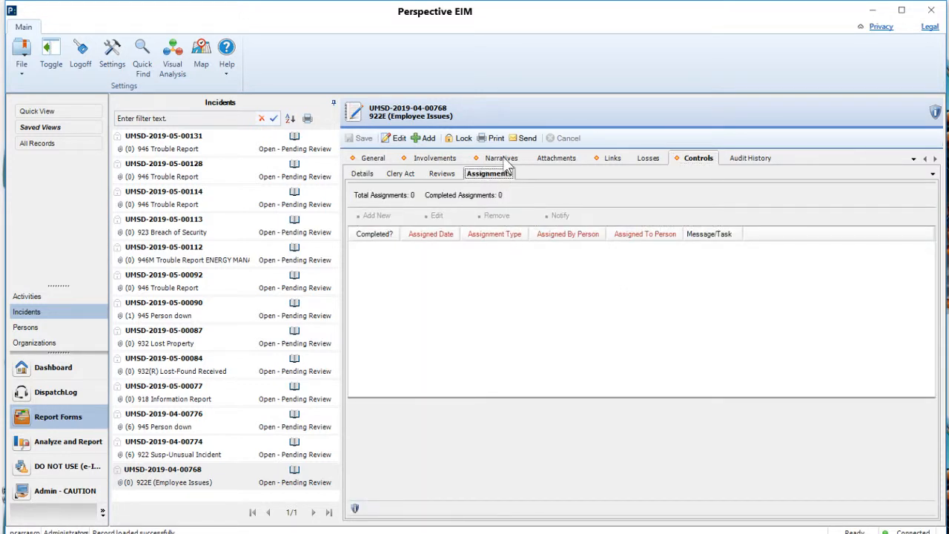
left_click(501, 158)
left_click(696, 158)
left_click(365, 173)
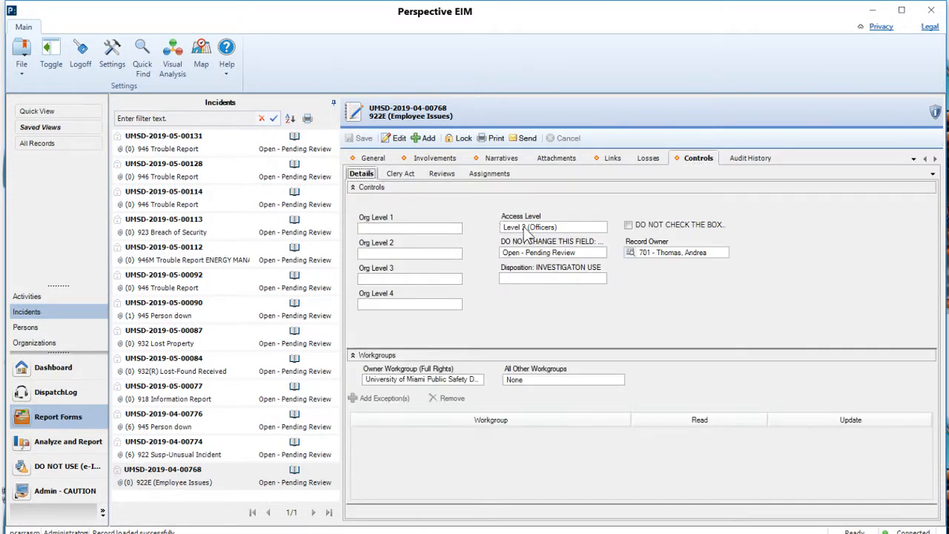
left_click(235, 462)
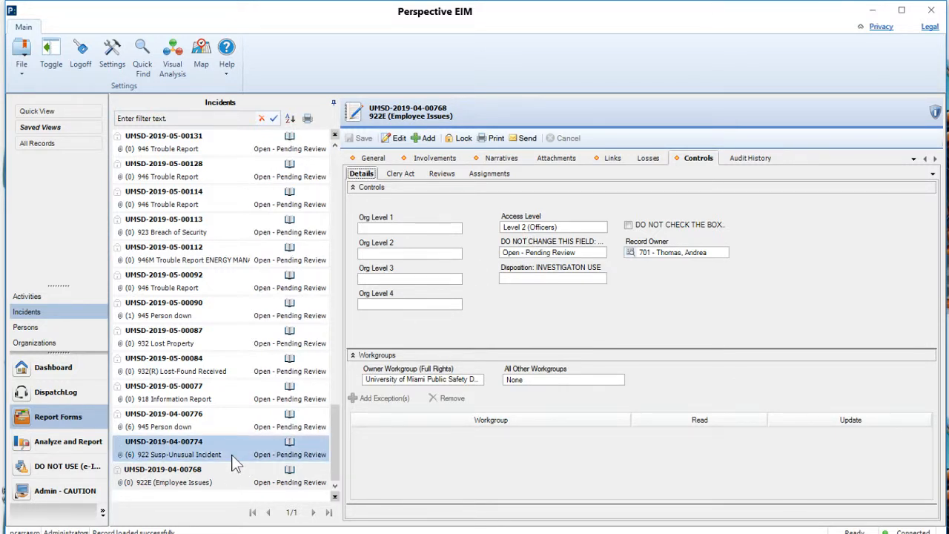
left_click(373, 158)
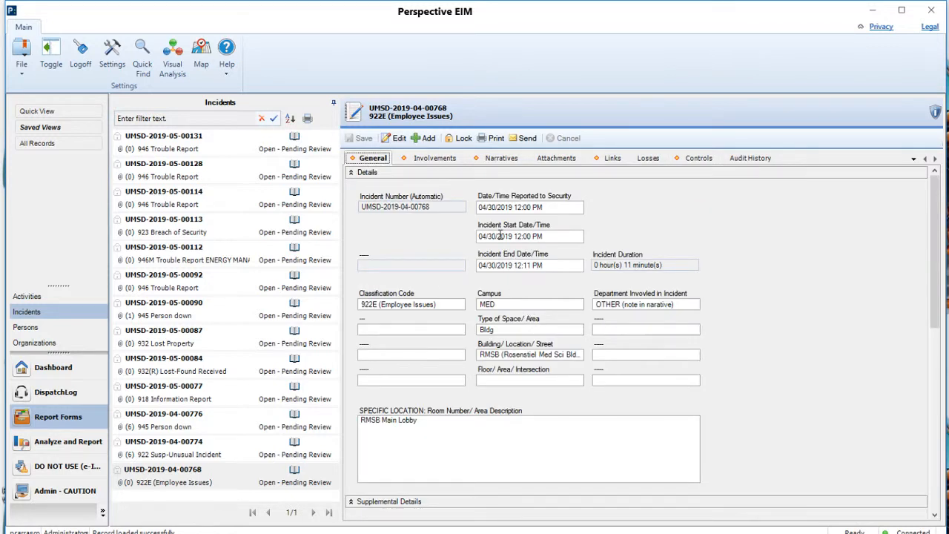
left_click(234, 443)
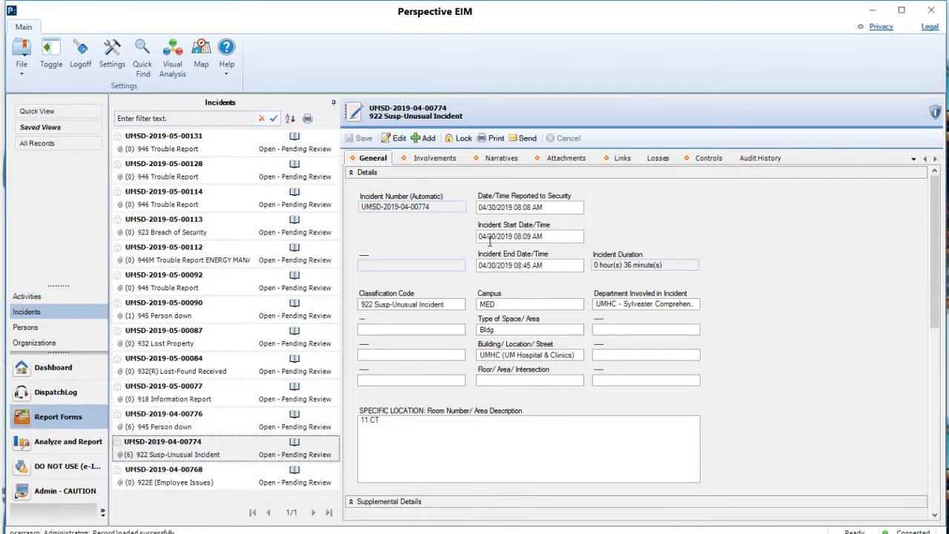
left_click_drag(479, 237, 560, 238)
left_click(558, 237)
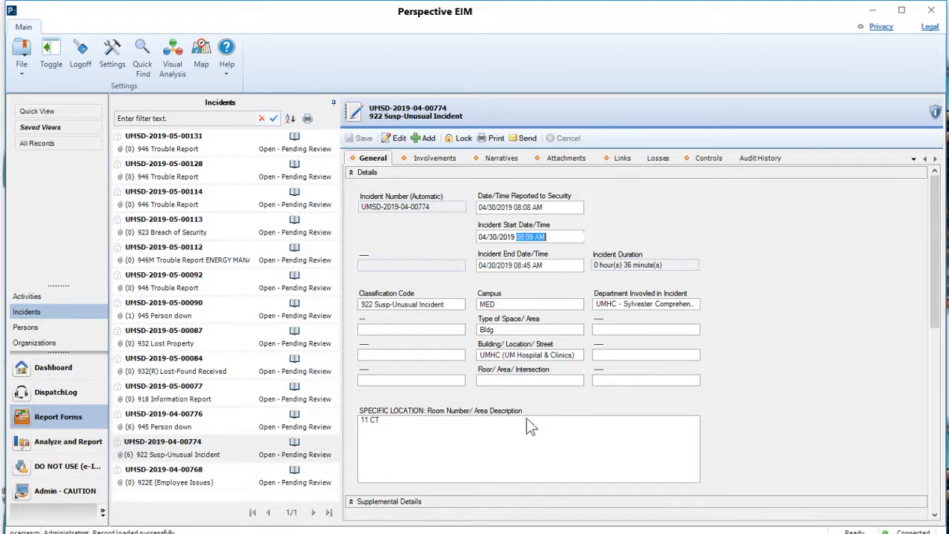
left_click(507, 159)
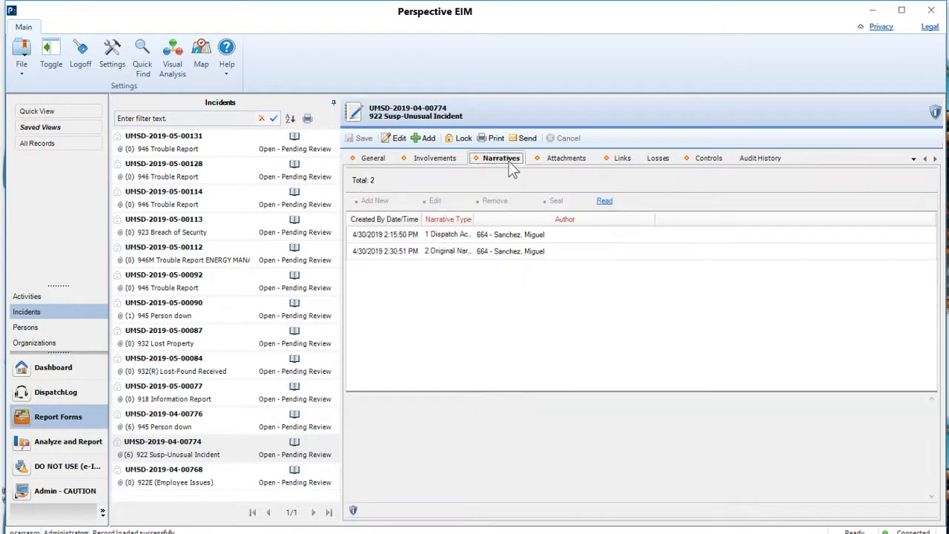
left_click(707, 160)
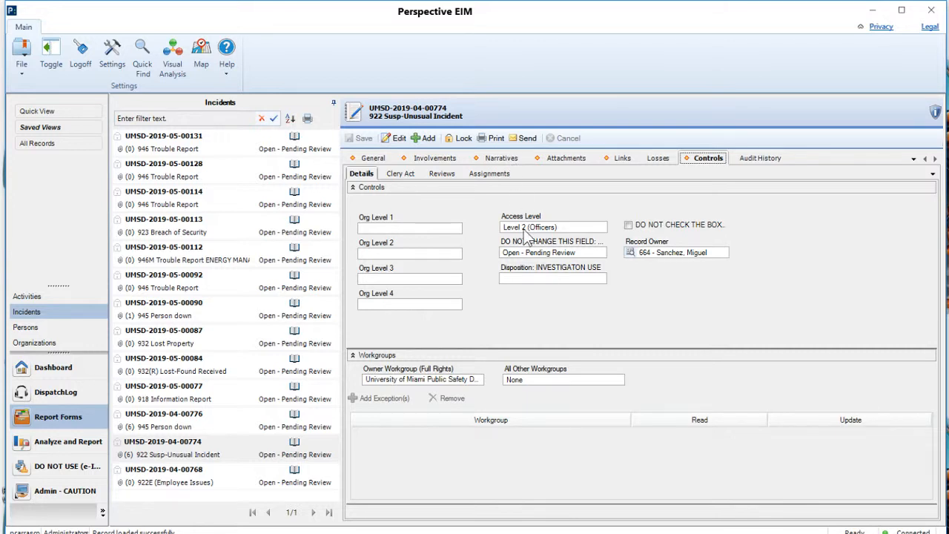
left_click(492, 175)
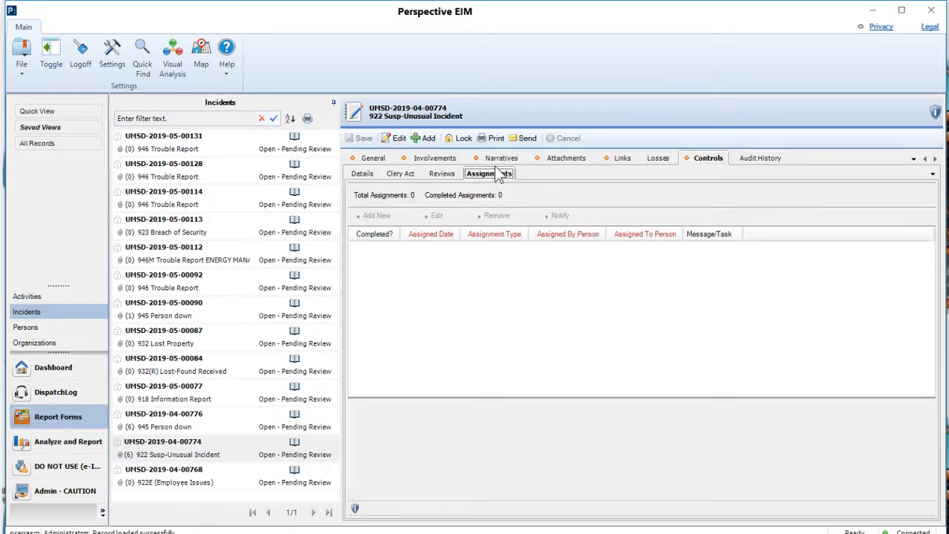
left_click(507, 160)
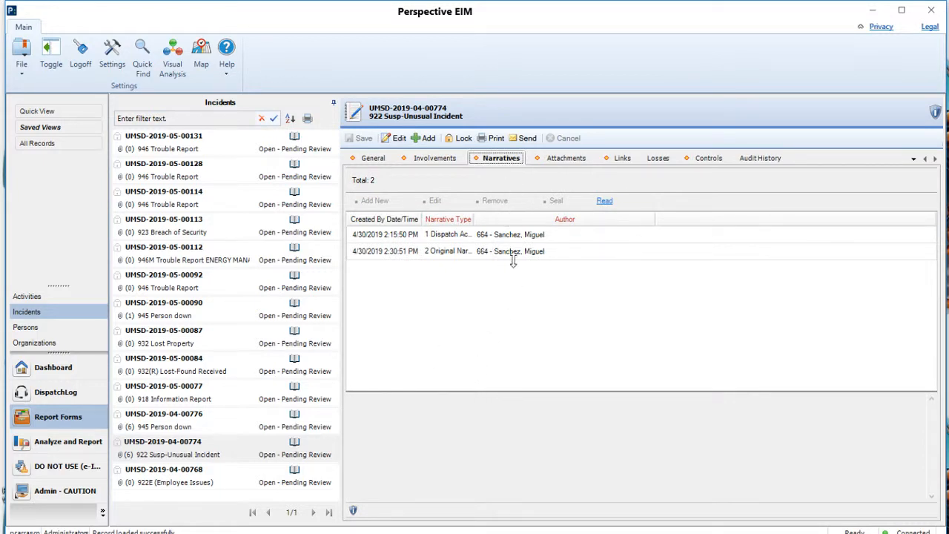
left_click(373, 159)
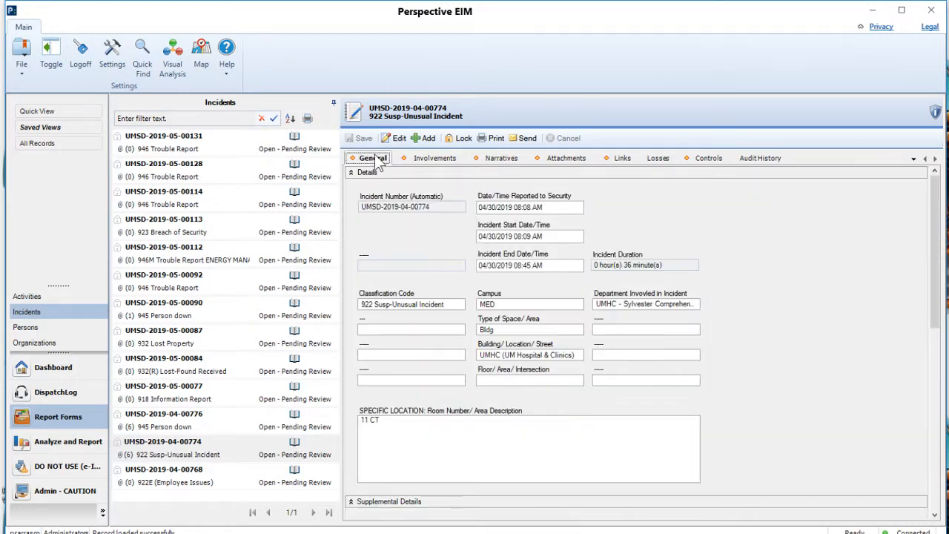
left_click(213, 422)
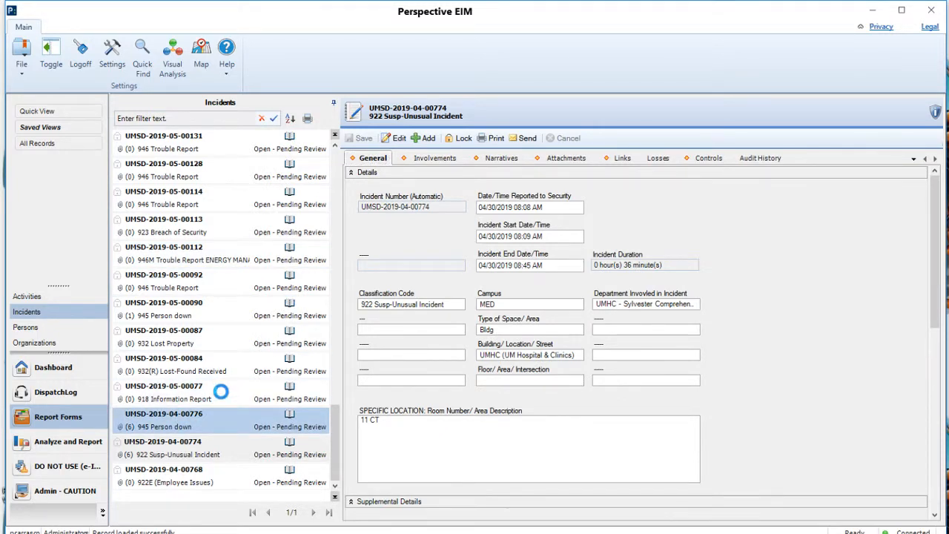
left_click(221, 392)
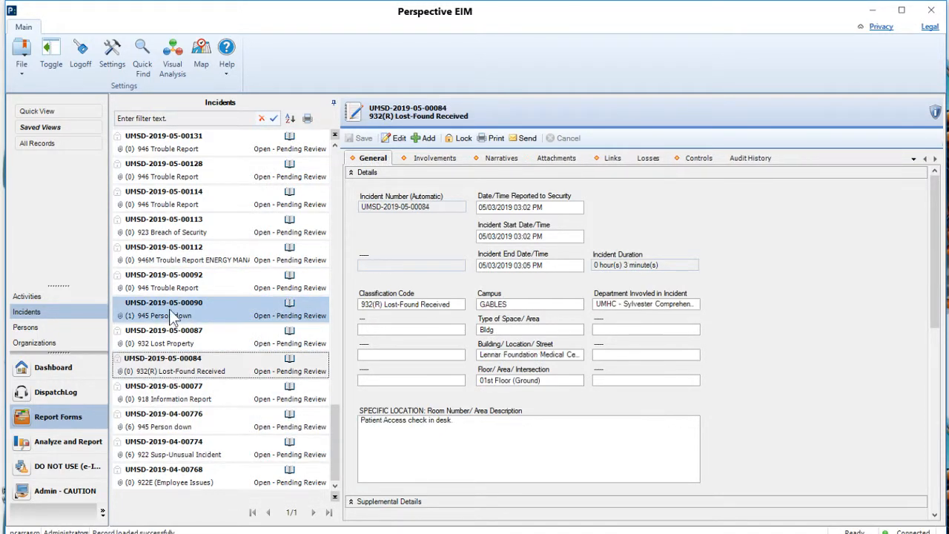
left_click(224, 228)
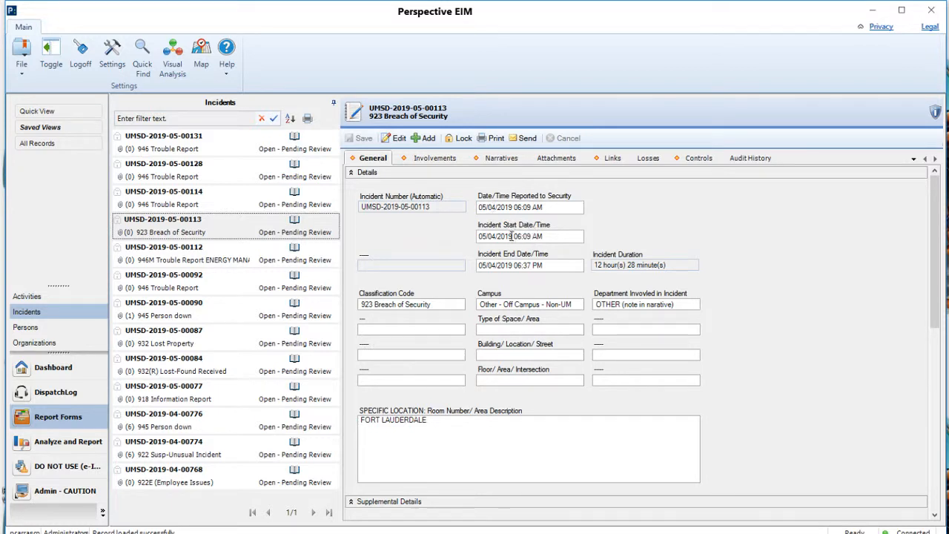
left_click_drag(512, 237, 546, 237)
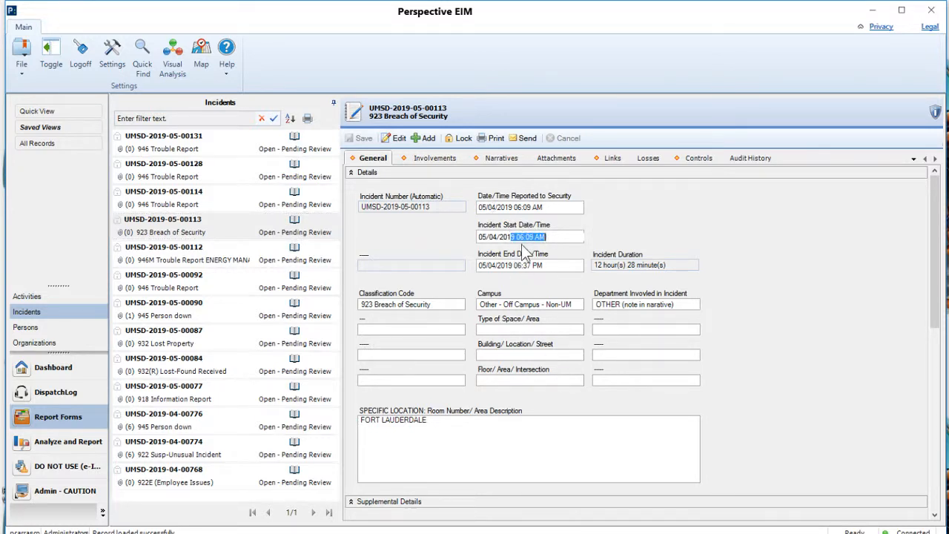
left_click(501, 159)
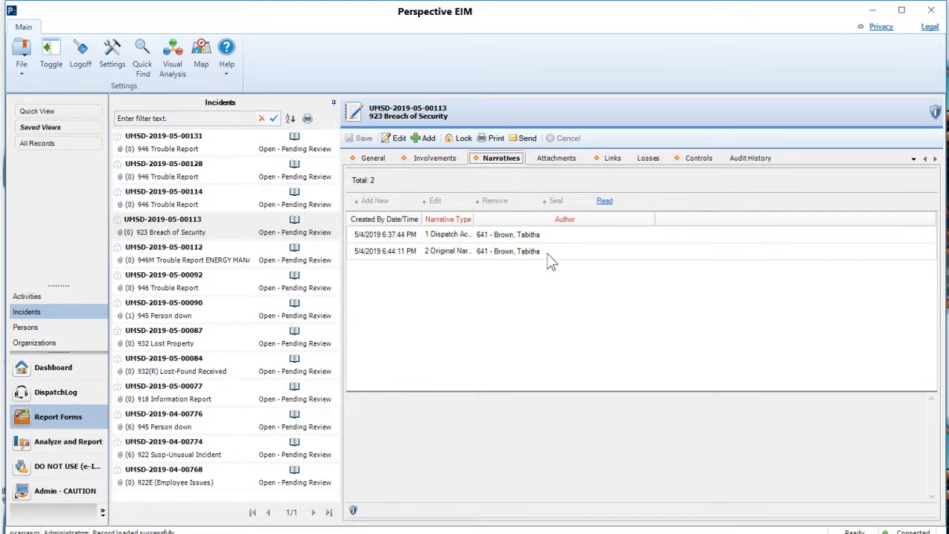
left_click(698, 162)
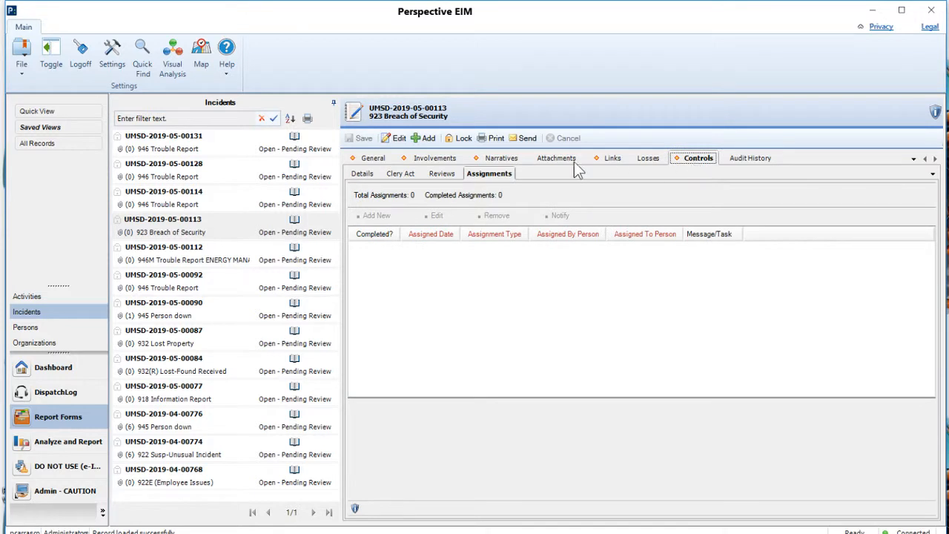
left_click(363, 174)
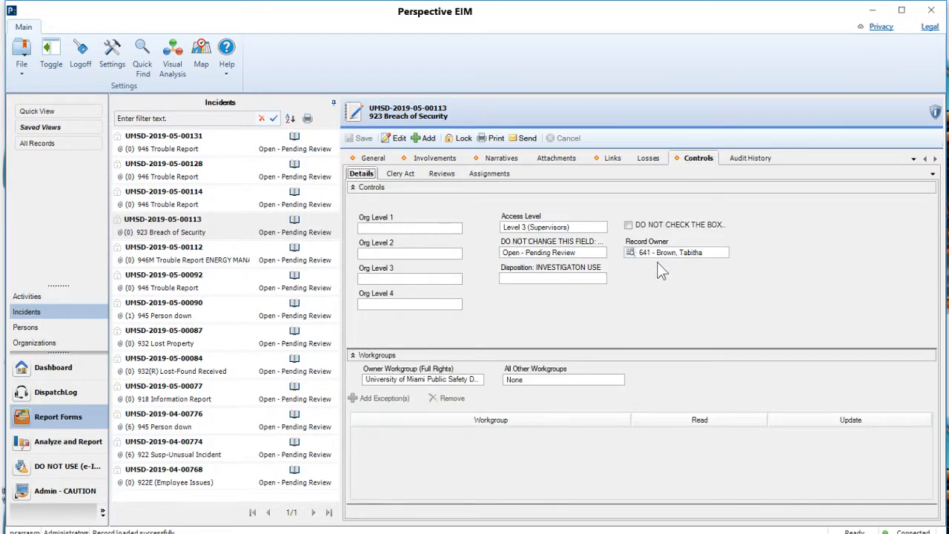
left_click(373, 157)
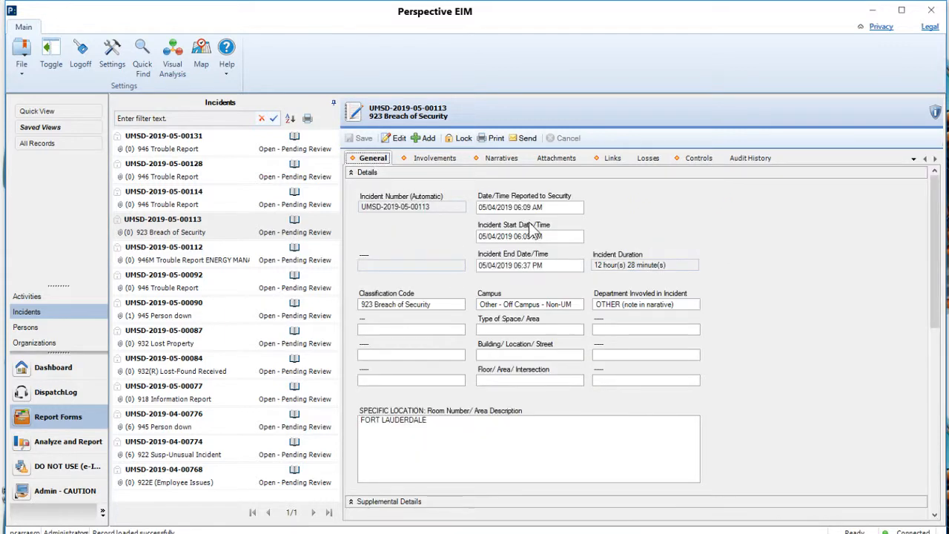
left_click_drag(547, 236, 517, 237)
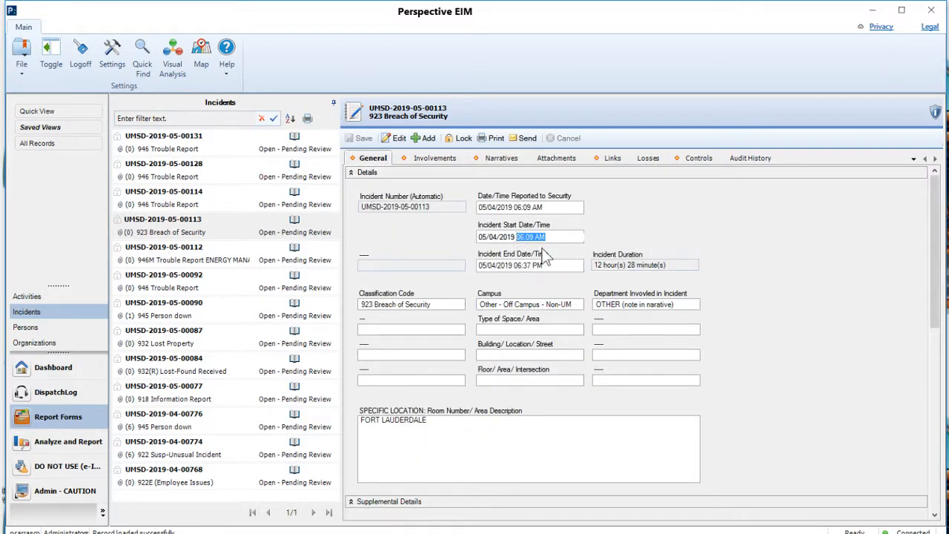
left_click(503, 159)
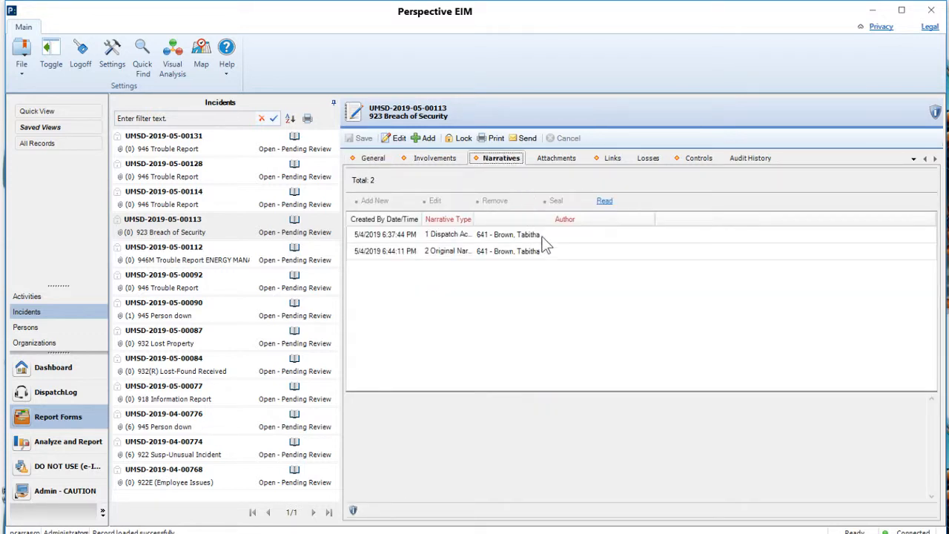
left_click(374, 158)
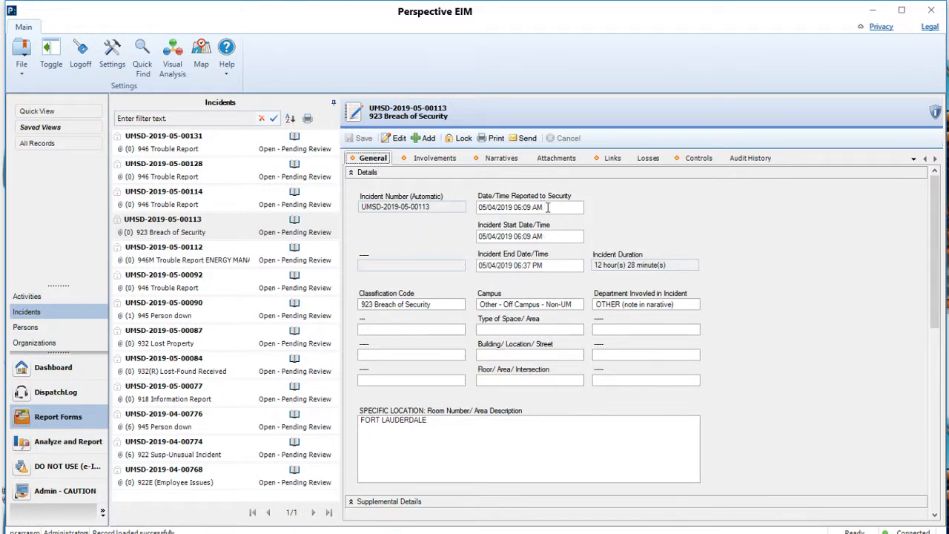
left_click_drag(546, 207, 520, 209)
left_click(503, 159)
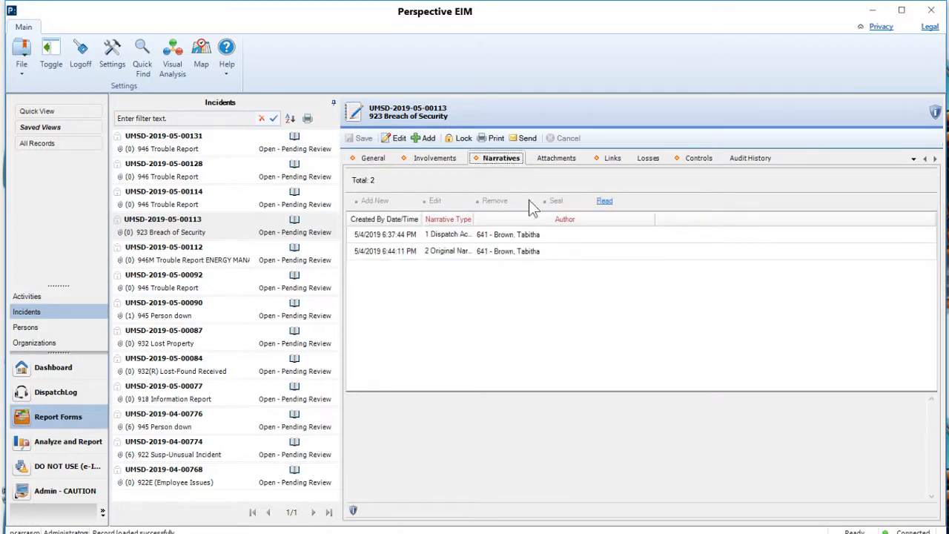
left_click(375, 158)
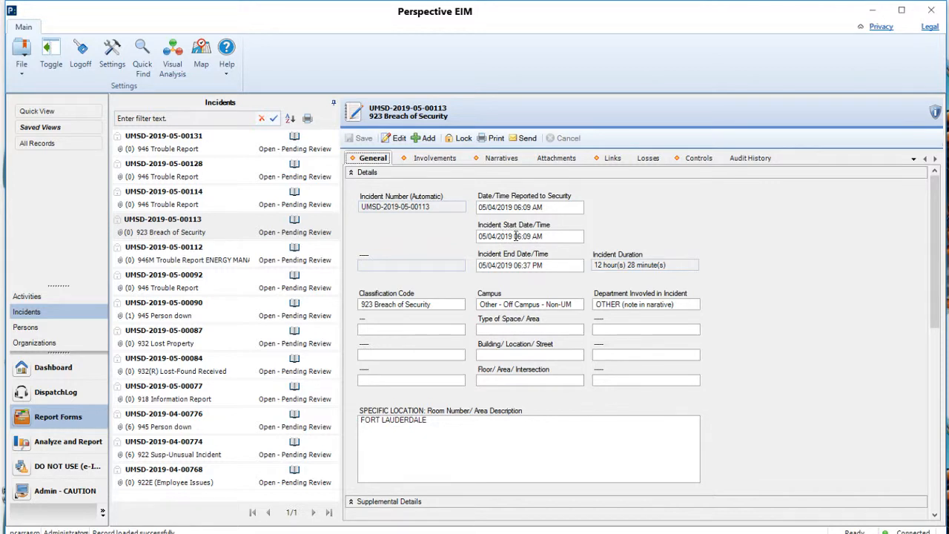
left_click_drag(515, 236, 550, 238)
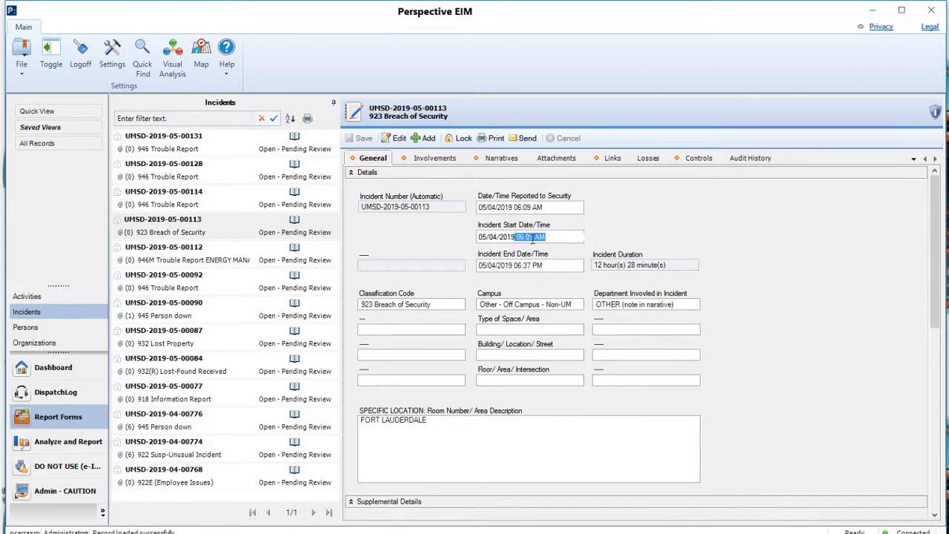
left_click(517, 237)
left_click_drag(517, 237, 548, 237)
left_click(695, 161)
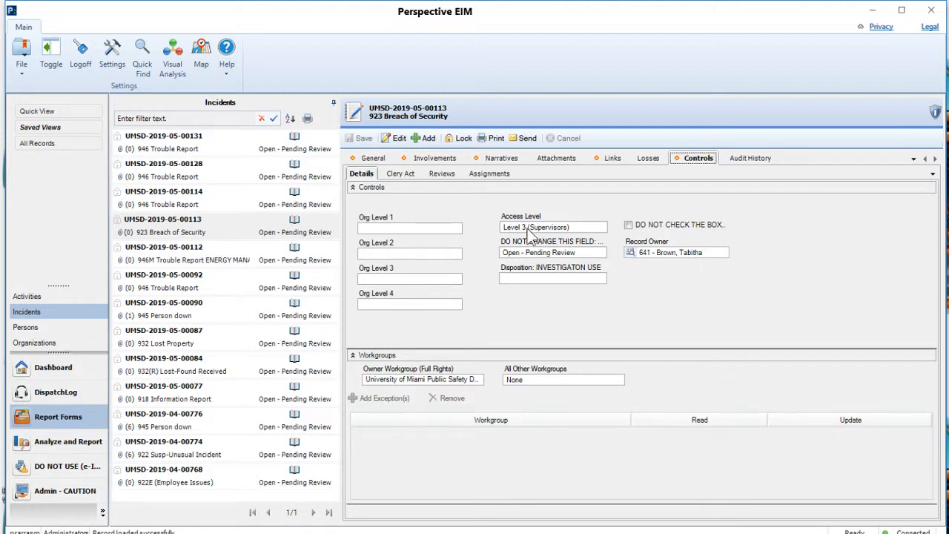
left_click(487, 176)
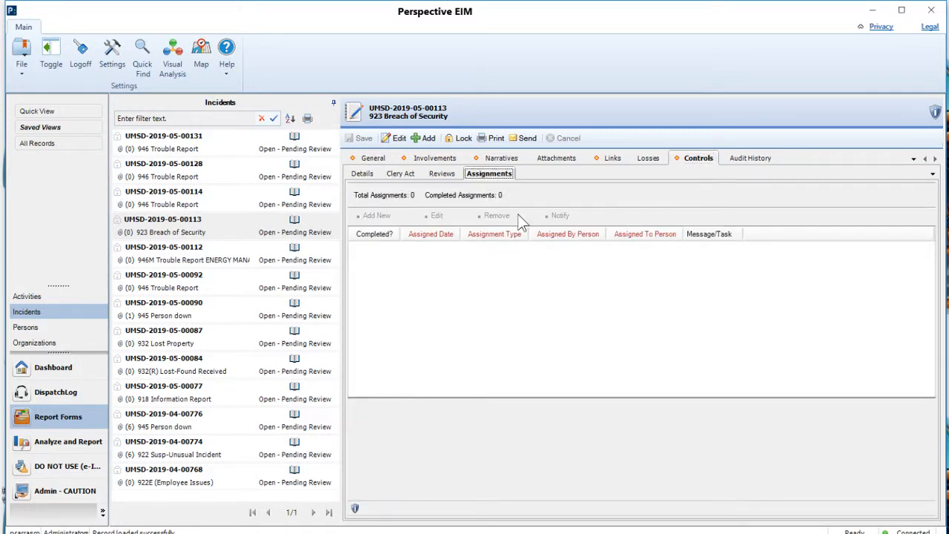
left_click(374, 160)
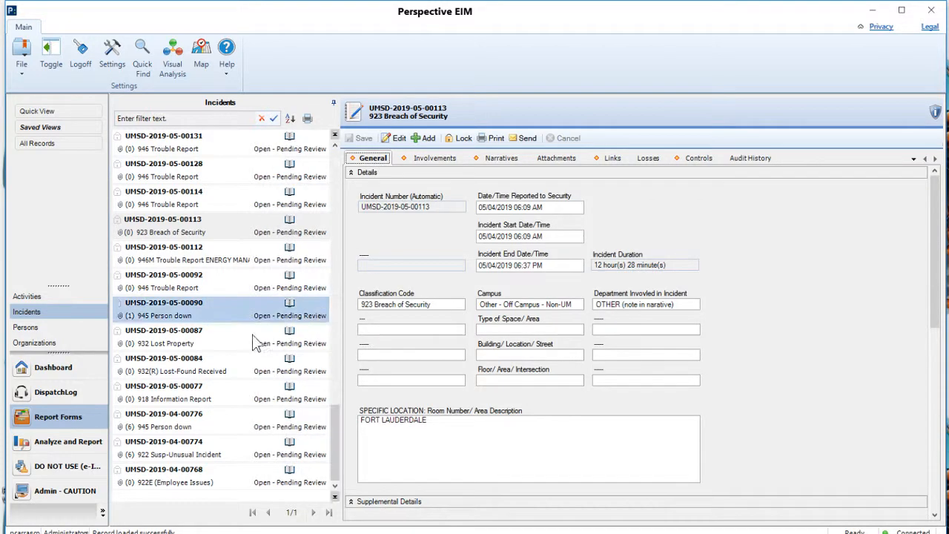
scroll(248, 348, "up", 4)
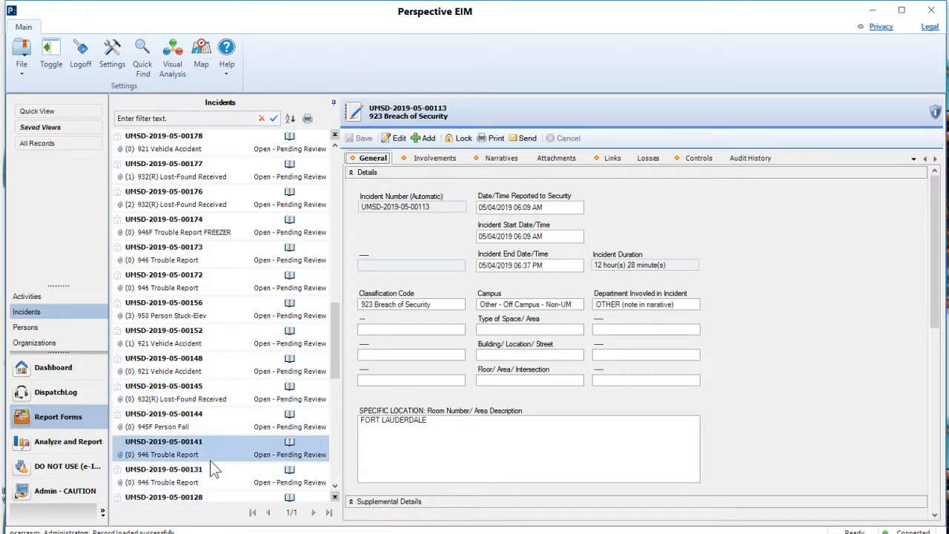
left_click(213, 261)
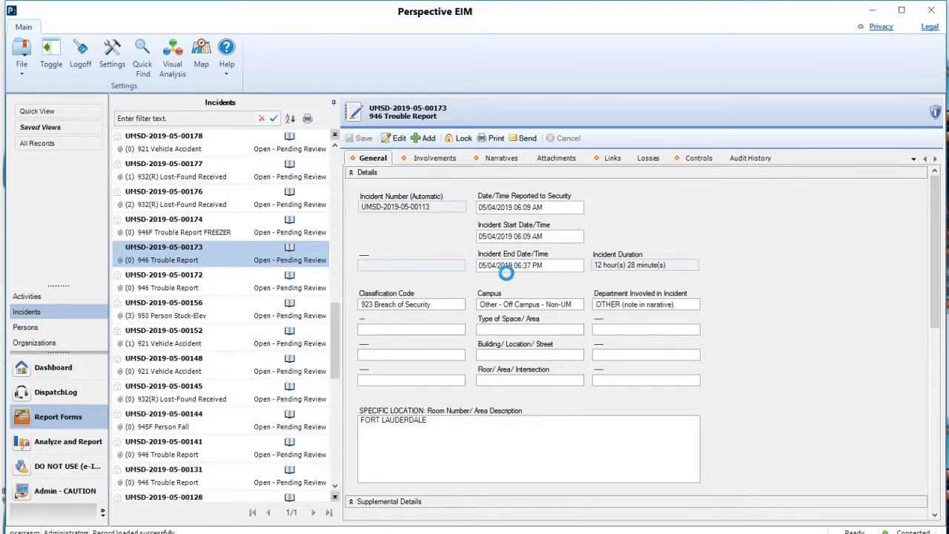
left_click(220, 178)
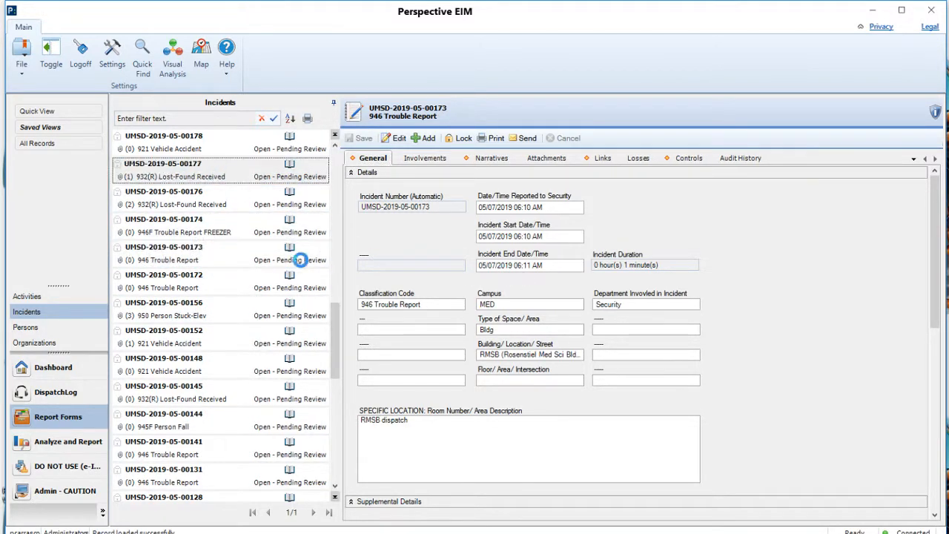
scroll(340, 347, "up", 4)
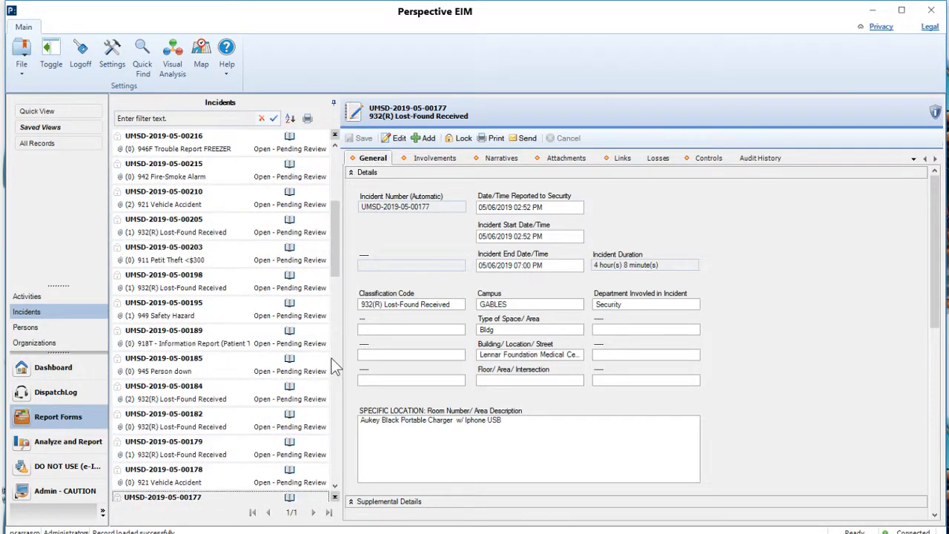
left_click(219, 260)
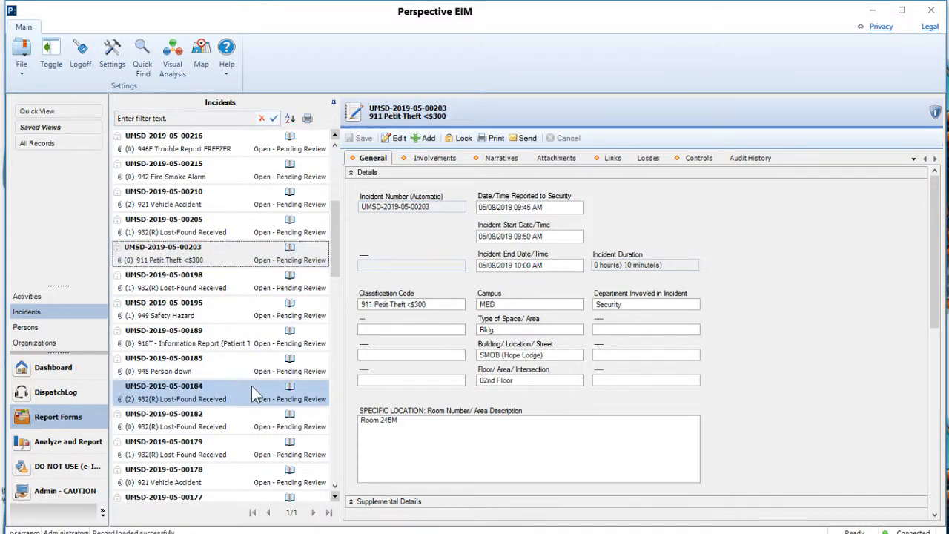